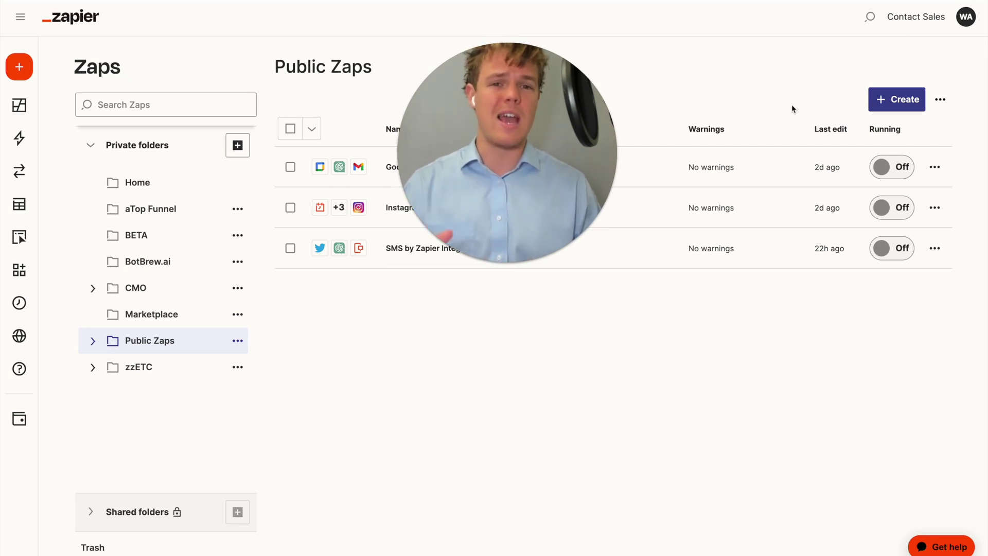
# Create a new Zap, opening a draft with the trigger app picker
pyautogui.click(893, 99)
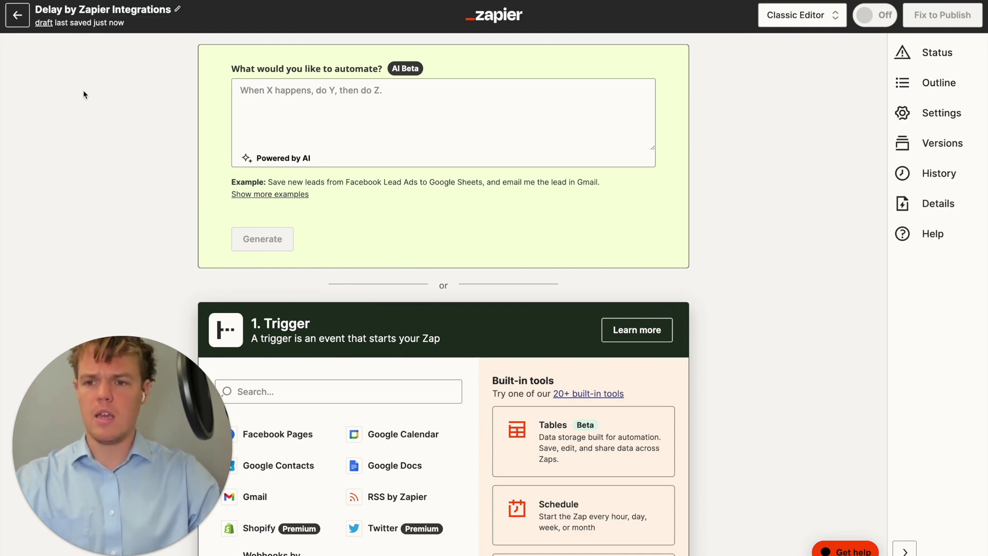
pyautogui.scroll(-2, 320, 221)
pyautogui.moveTo(184, 405); pyautogui.dragTo(487, 354)
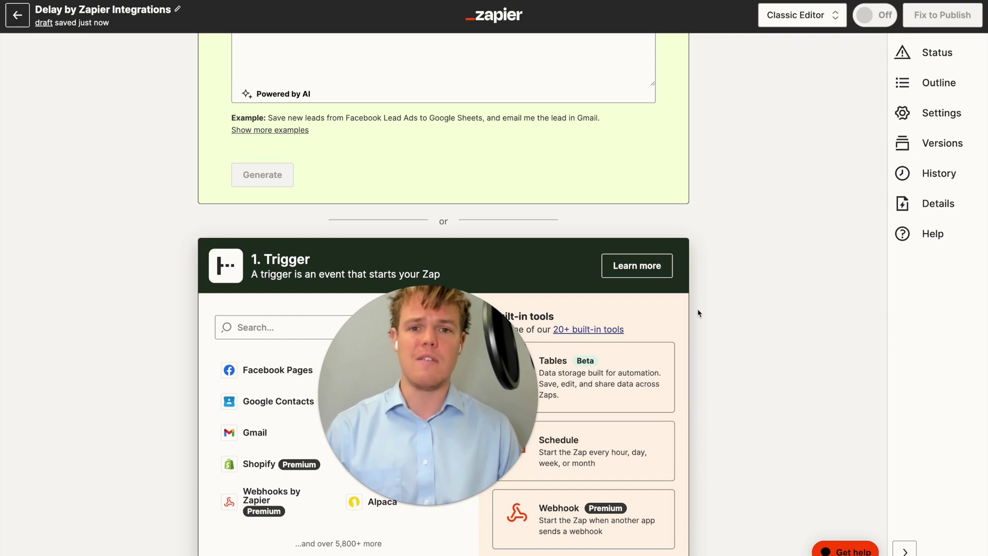
pyautogui.click(802, 15)
# Switch to the visual editor and set the trigger to Gmail's New Email event
pyautogui.click(795, 64)
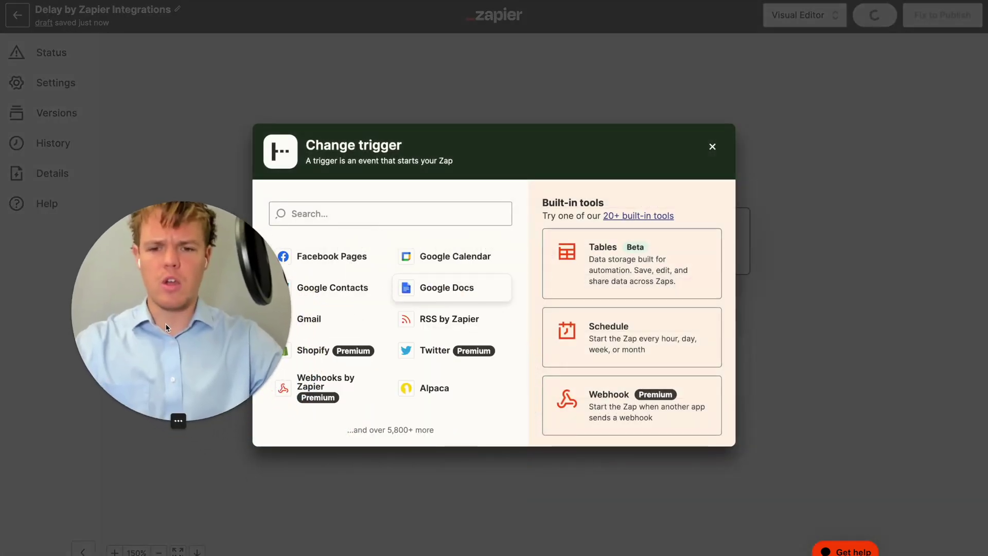
pyautogui.click(395, 215)
pyautogui.write('gmail')
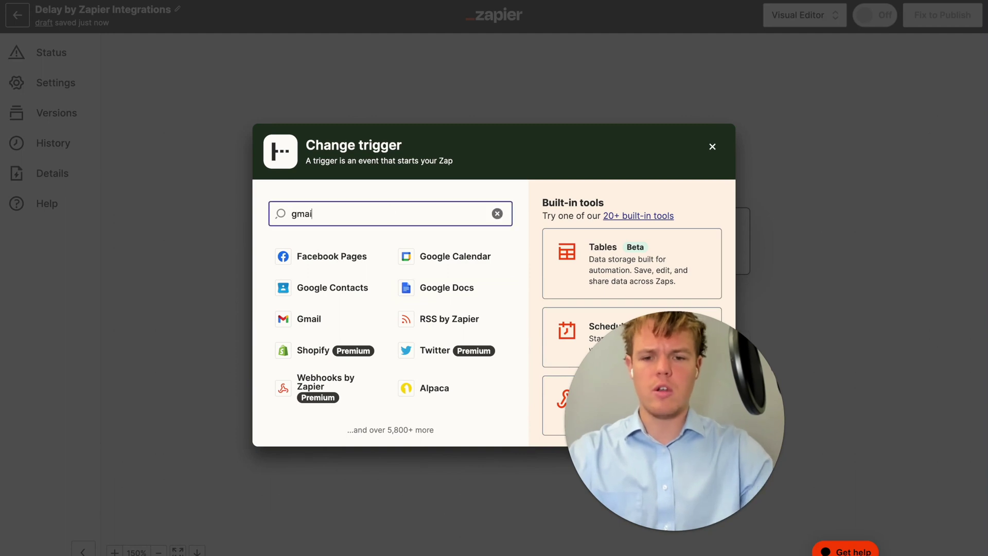
pyautogui.click(315, 265)
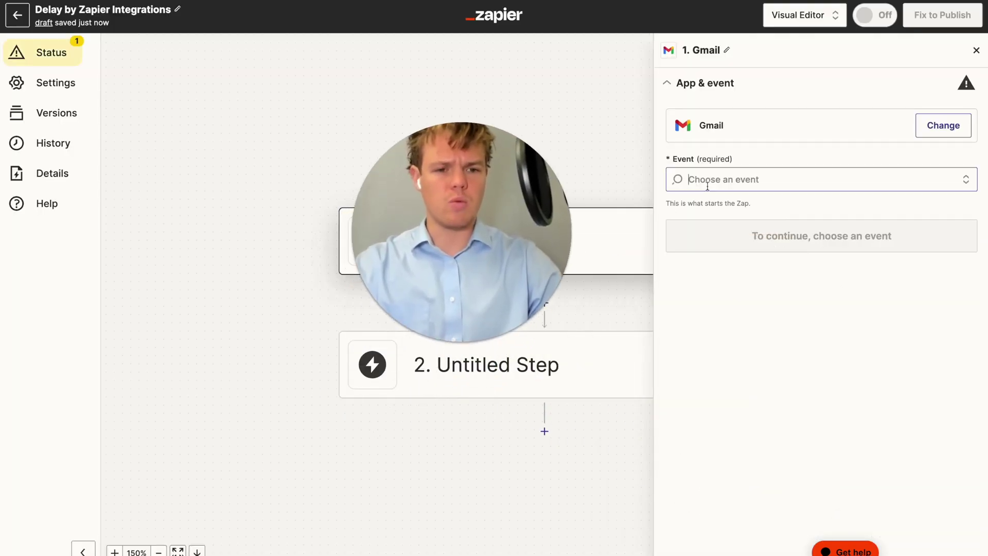
pyautogui.click(707, 186)
pyautogui.click(732, 249)
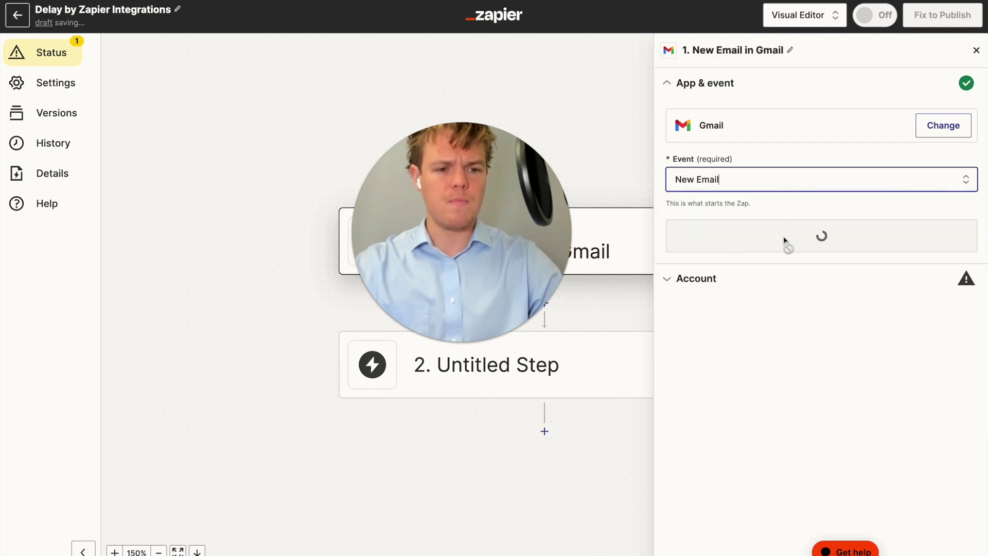
pyautogui.click(783, 239)
# Connect the Gmail account and limit the trigger to the INBOX label
pyautogui.click(909, 163)
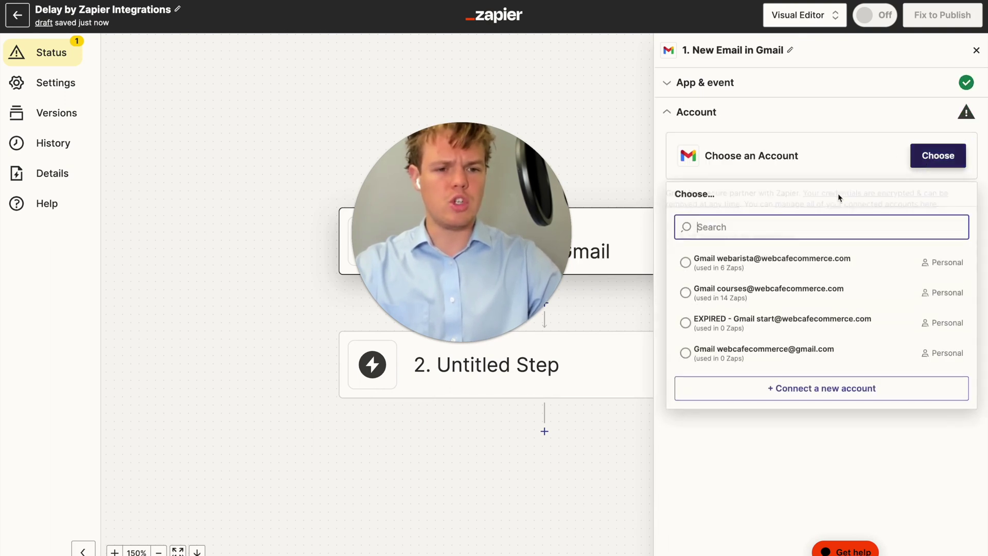
pyautogui.click(751, 289)
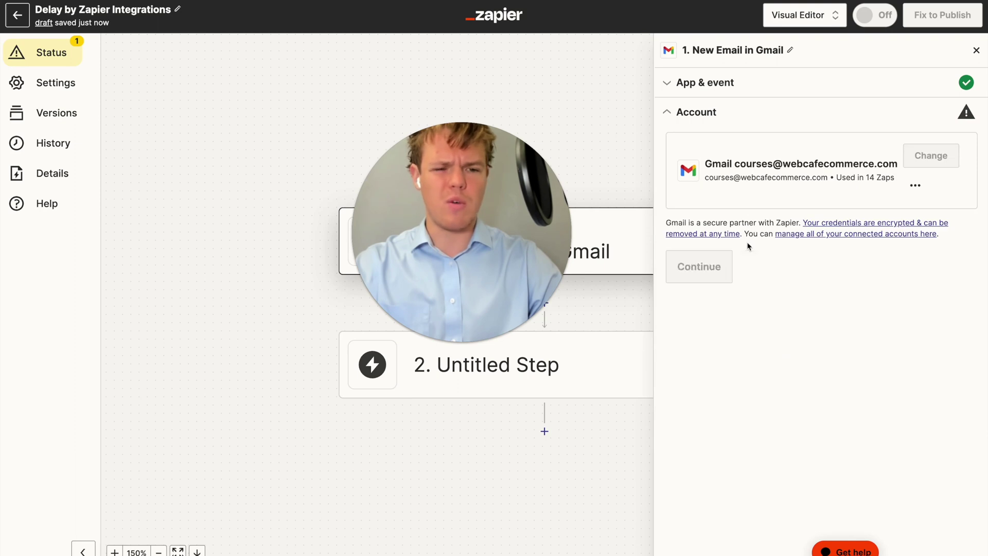
pyautogui.click(699, 265)
pyautogui.click(761, 193)
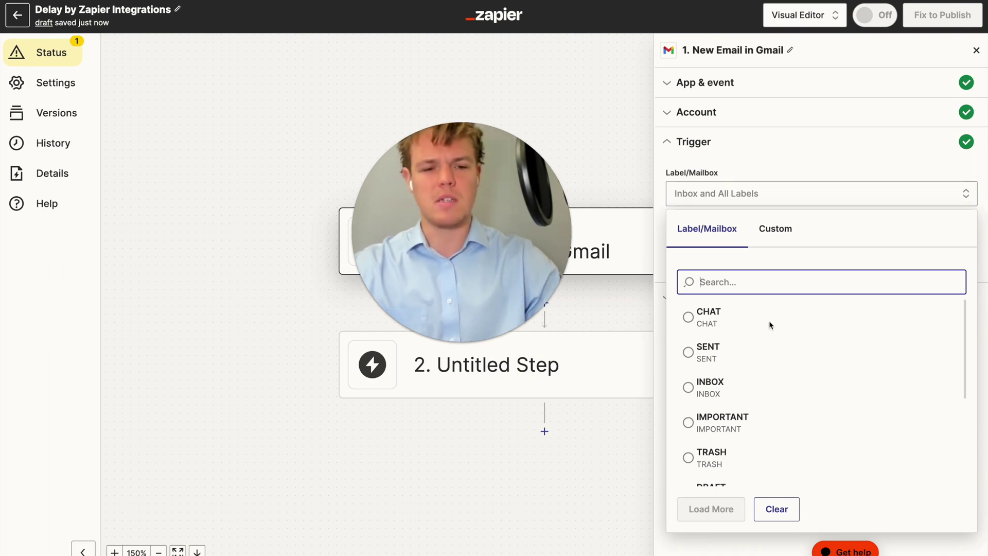
pyautogui.click(765, 378)
pyautogui.click(824, 262)
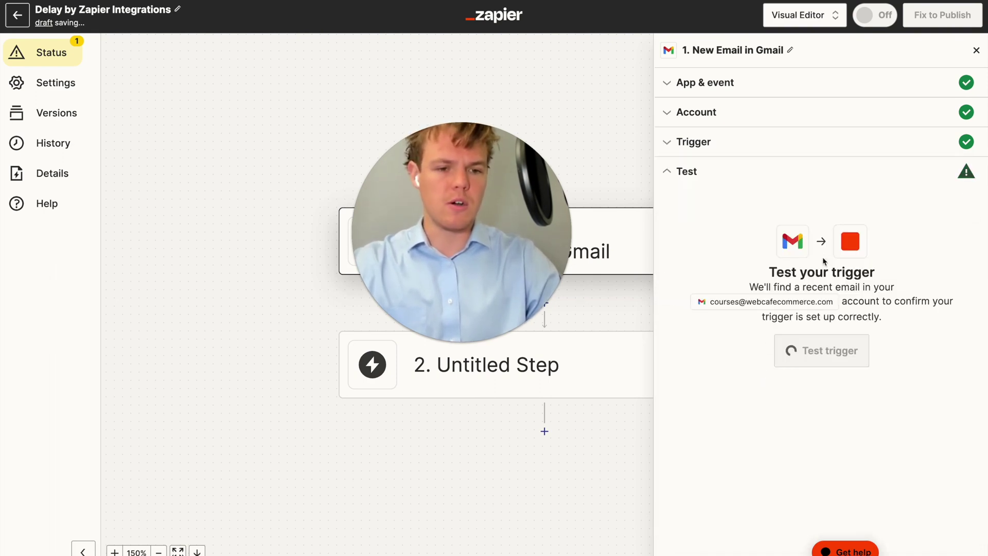
# Test the trigger, then switch over to the Gmail inbox
pyautogui.click(819, 355)
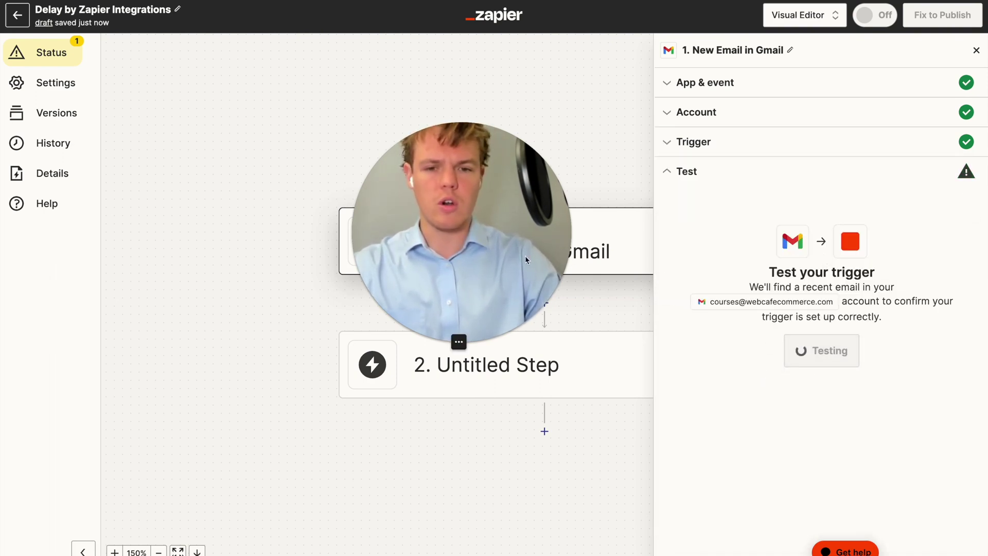
pyautogui.moveTo(525, 256); pyautogui.dragTo(267, 269)
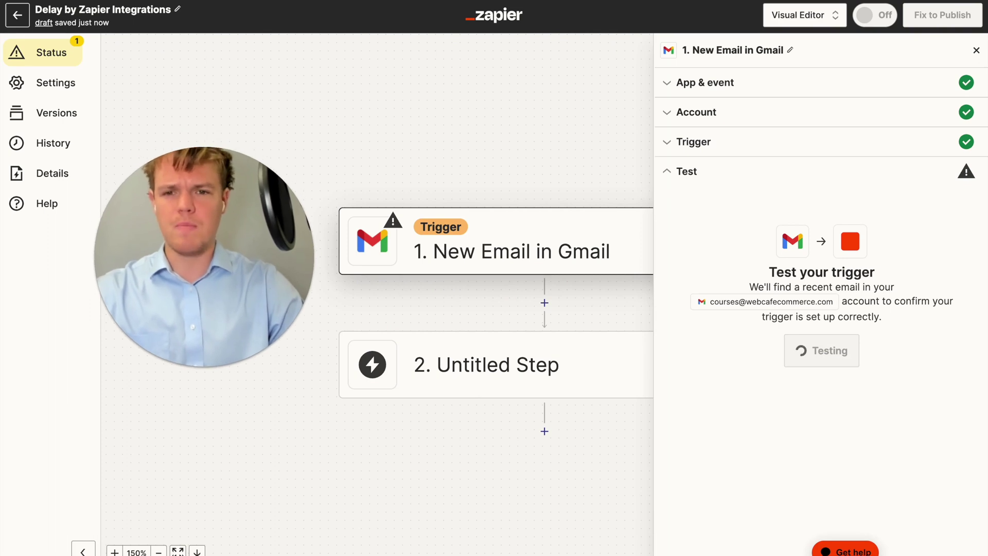
pyautogui.hotkey('ctrl', 'Tab')
pyautogui.moveTo(263, 218); pyautogui.dragTo(470, 211)
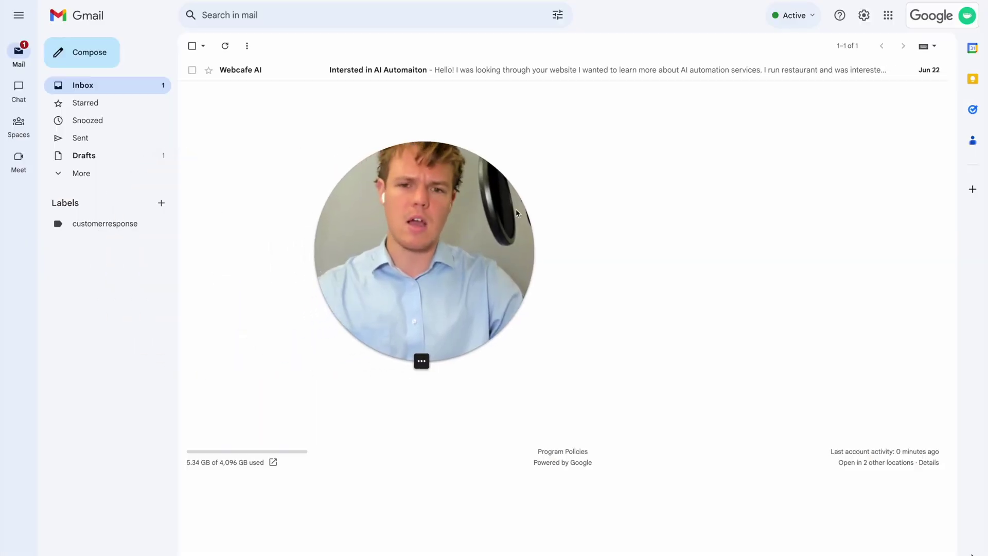
pyautogui.click(332, 72)
pyautogui.moveTo(376, 187)
pyautogui.mouseDown()
pyautogui.moveTo(517, 193)
pyautogui.moveTo(469, 291)
pyautogui.mouseUp()
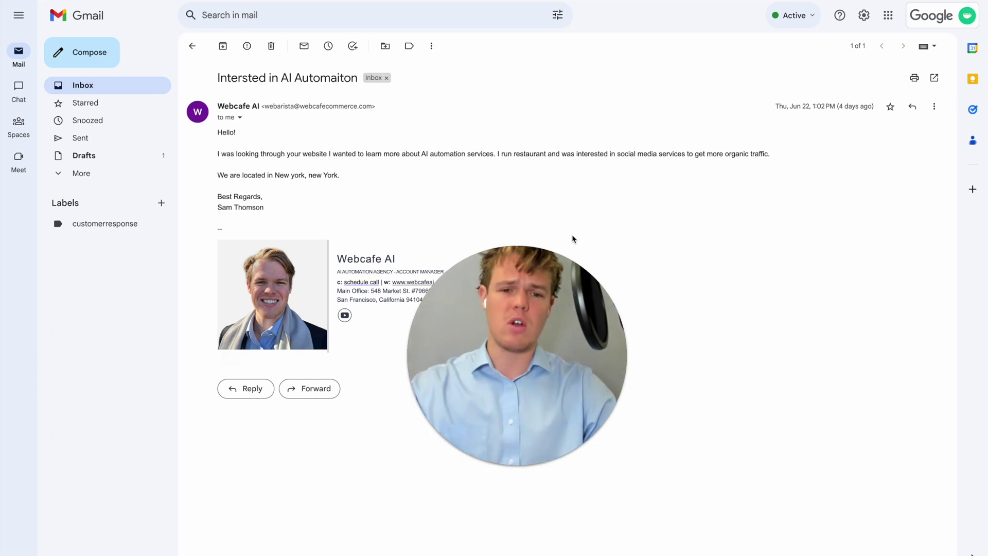
pyautogui.click(193, 47)
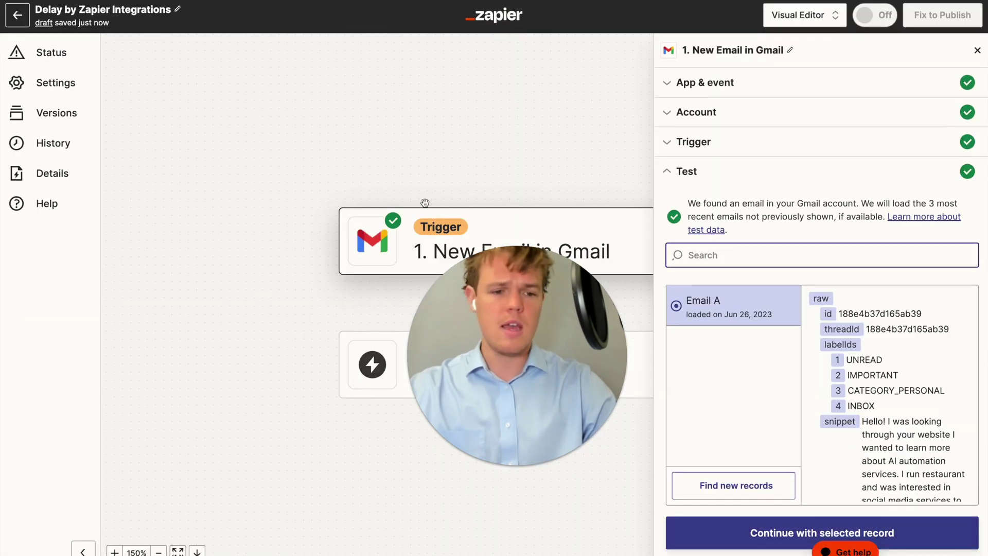
# Keep the test email as sample data and make step 2 Delay by Zapier's Delay For
pyautogui.scroll(-3, 884, 378)
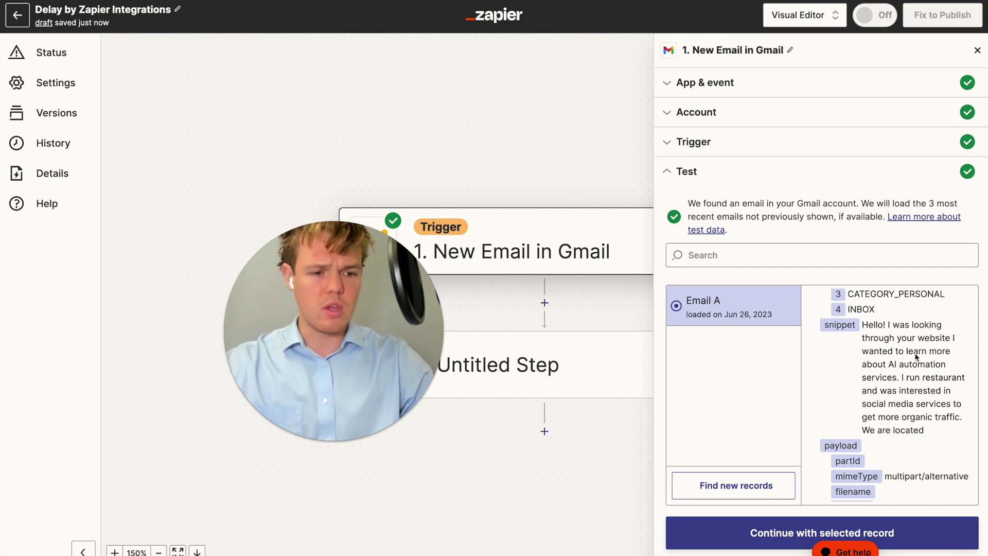
pyautogui.click(776, 538)
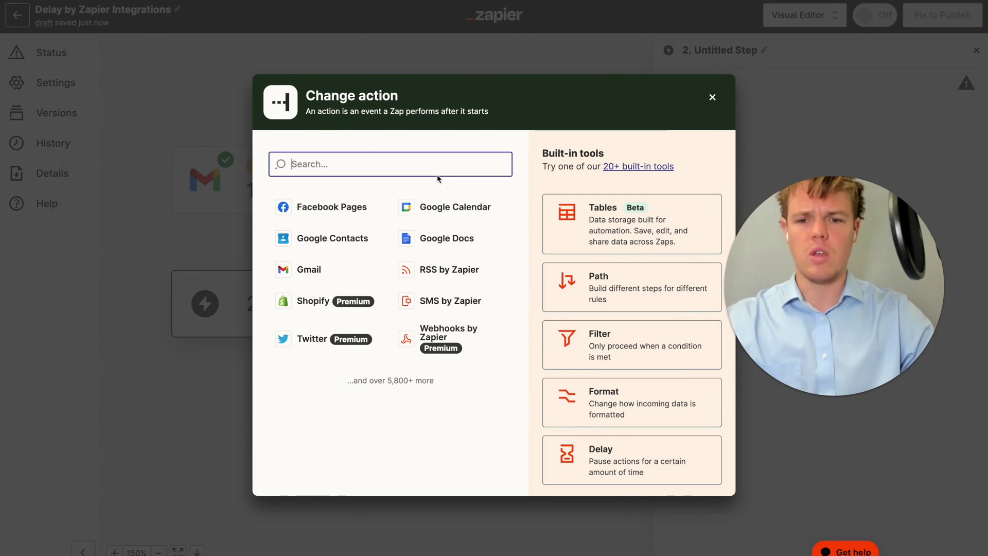
pyautogui.write('delay')
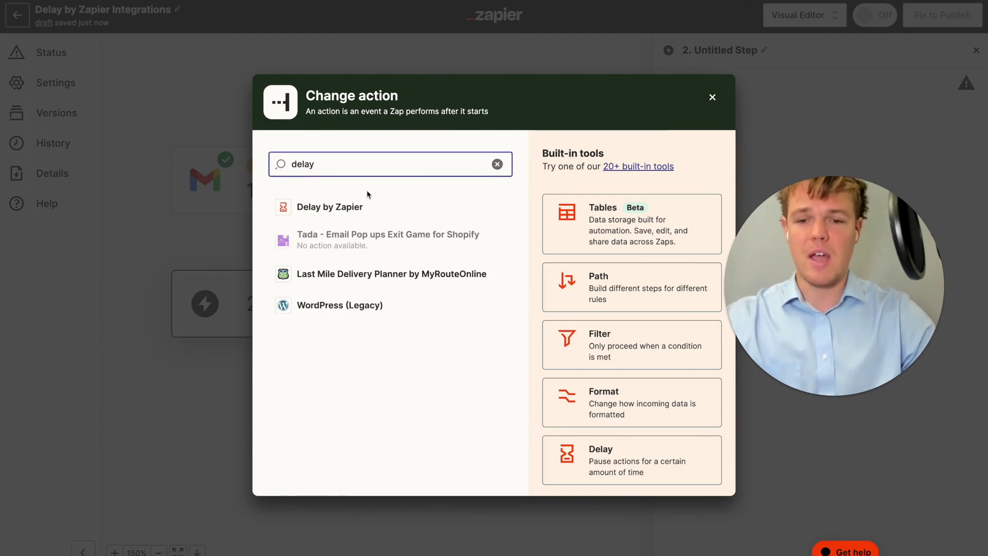
pyautogui.click(361, 207)
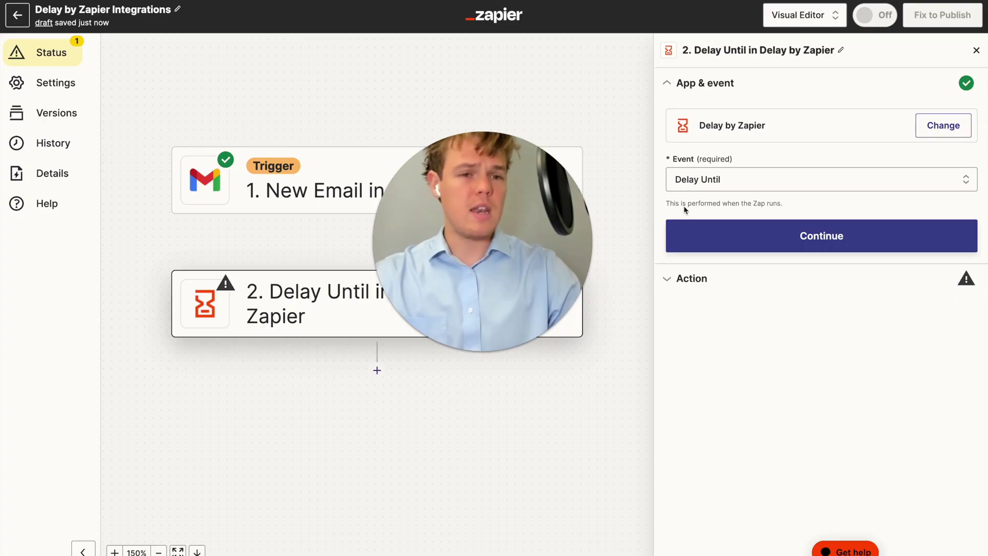
pyautogui.click(741, 182)
pyautogui.click(710, 273)
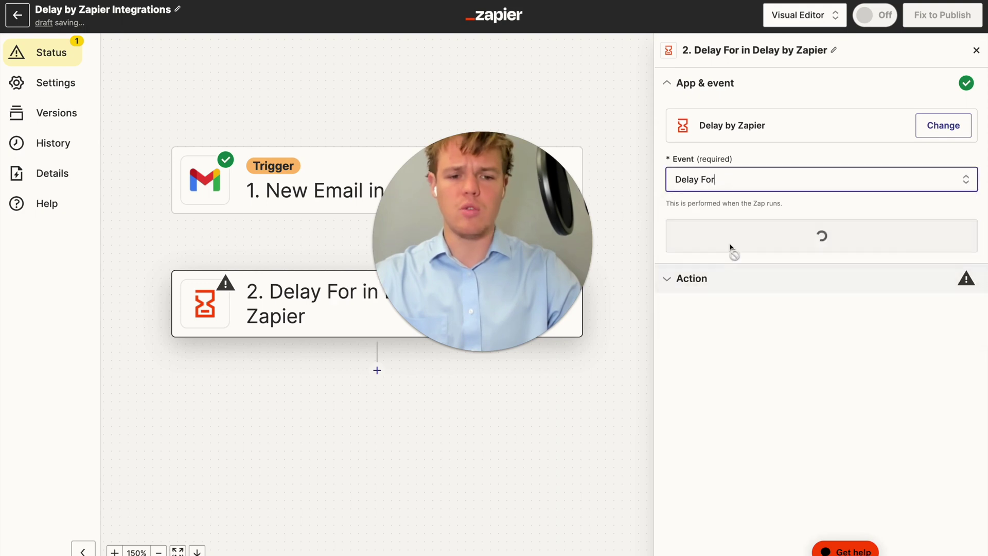
pyautogui.click(745, 243)
# Focus the delay length field, closing the data suggestions list that keeps appearing
pyautogui.click(738, 164)
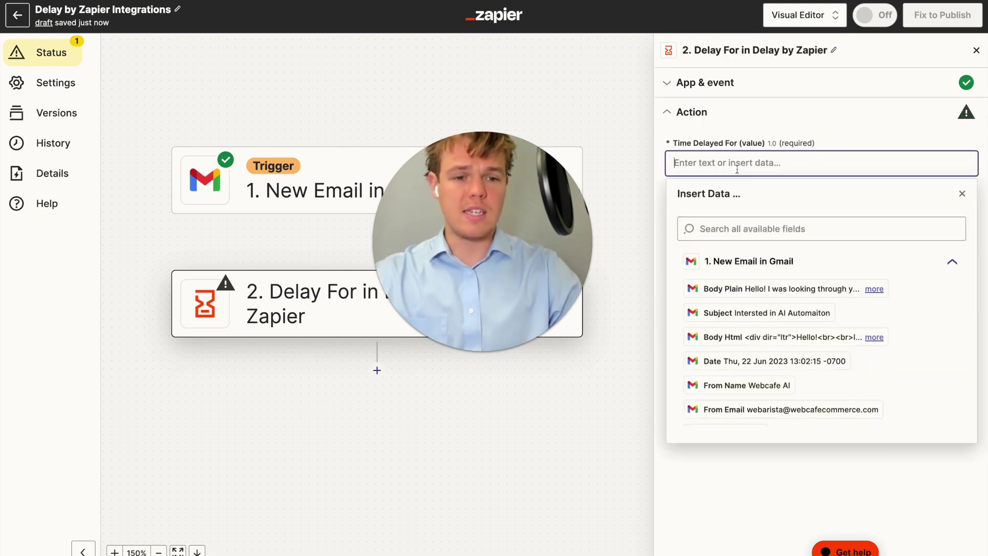
pyautogui.click(812, 132)
pyautogui.click(773, 164)
pyautogui.click(778, 122)
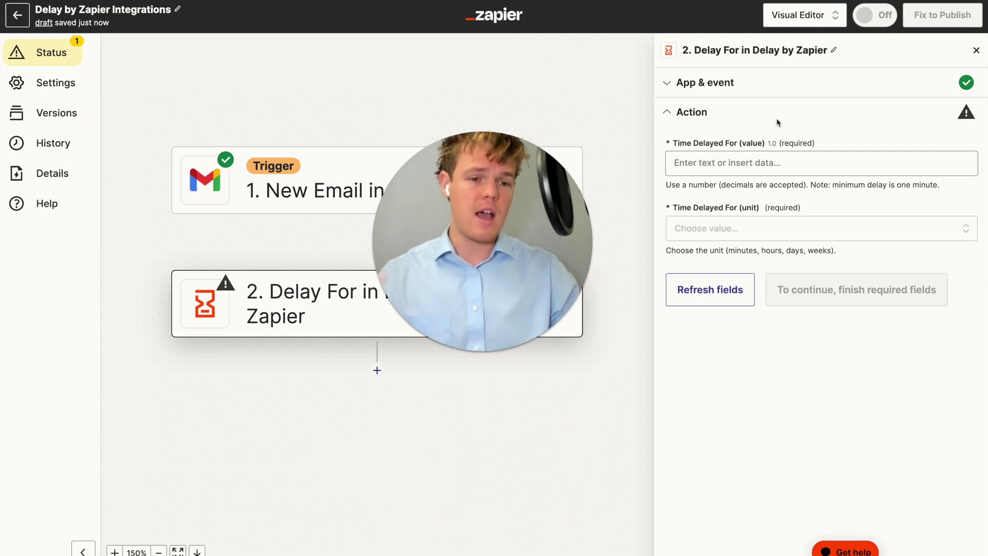
# Set the delay length to 1 and its unit to hours
pyautogui.click(718, 172)
pyautogui.write('1')
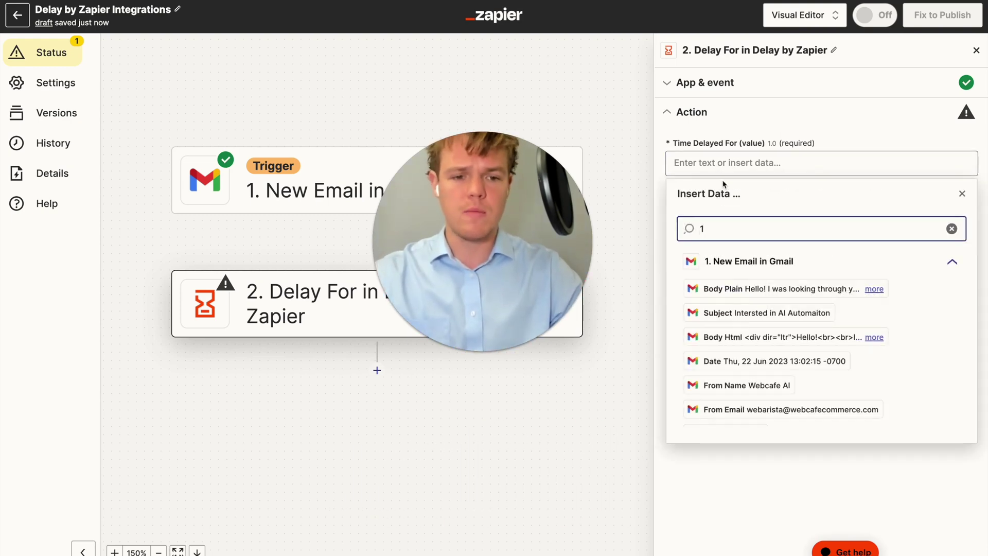
pyautogui.press('BackSpace')
pyautogui.click(707, 163)
pyautogui.write('1')
pyautogui.click(765, 122)
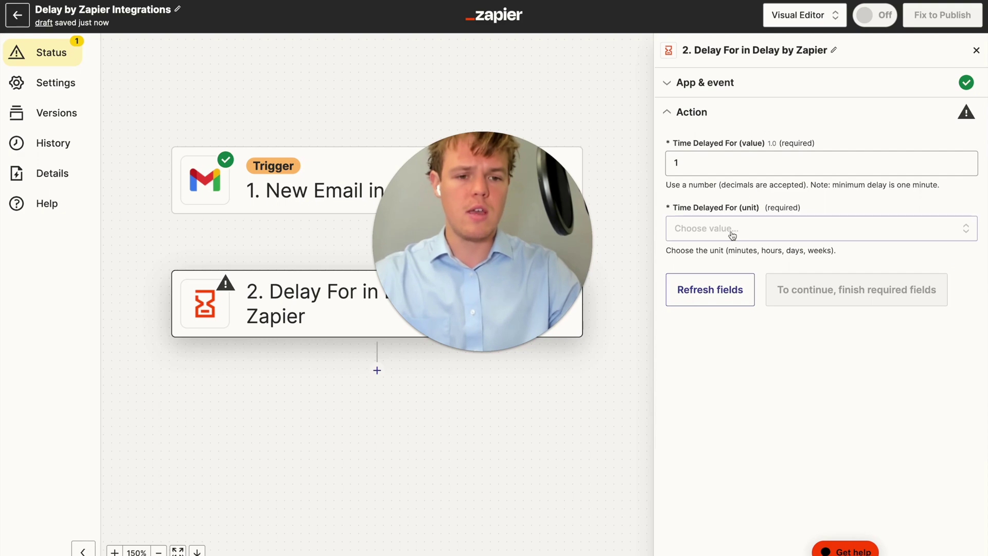
pyautogui.click(702, 229)
pyautogui.click(742, 378)
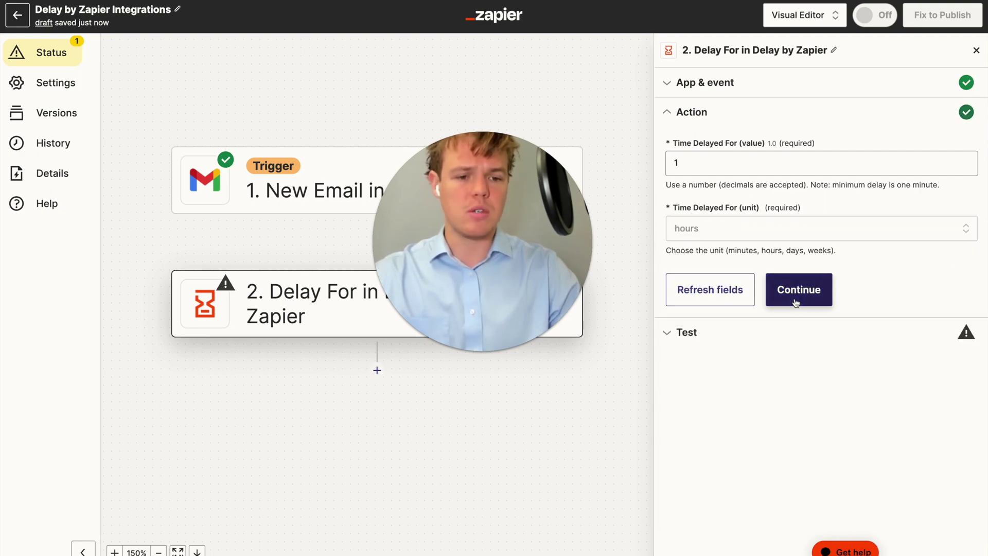
# Test the Delay step and review its release_at time 2023-06-26T11:50:41-07:00
pyautogui.click(799, 289)
pyautogui.click(779, 344)
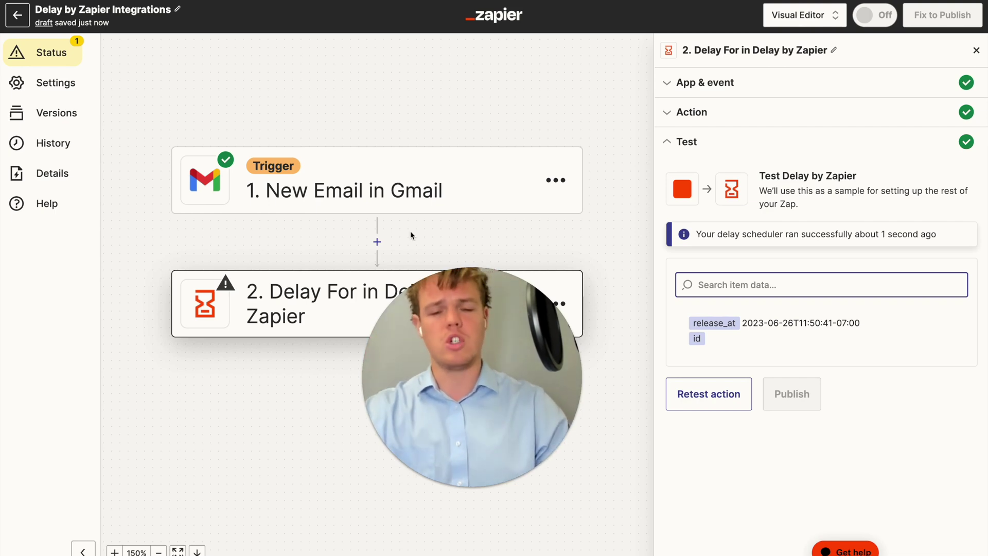
pyautogui.moveTo(435, 323); pyautogui.dragTo(435, 310)
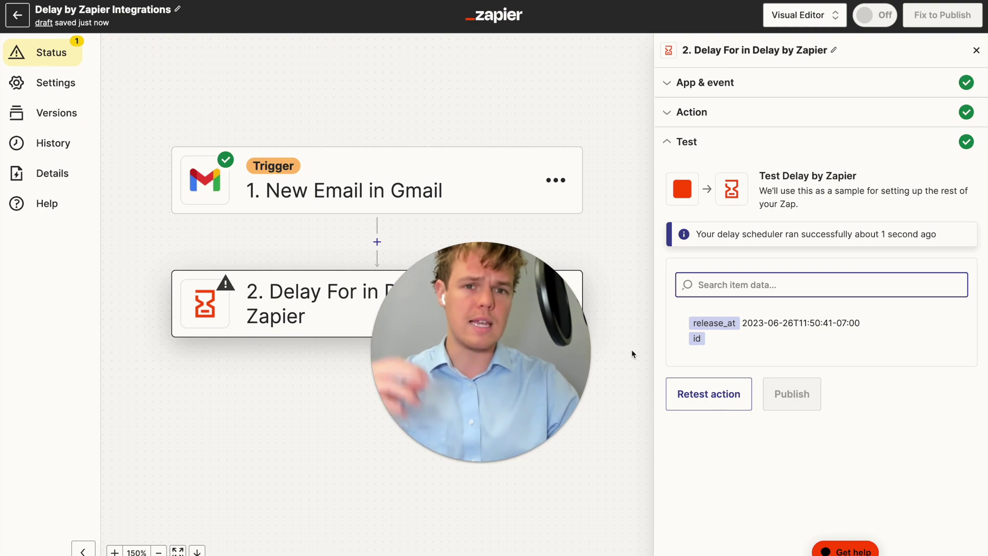
pyautogui.moveTo(453, 257); pyautogui.dragTo(137, 236)
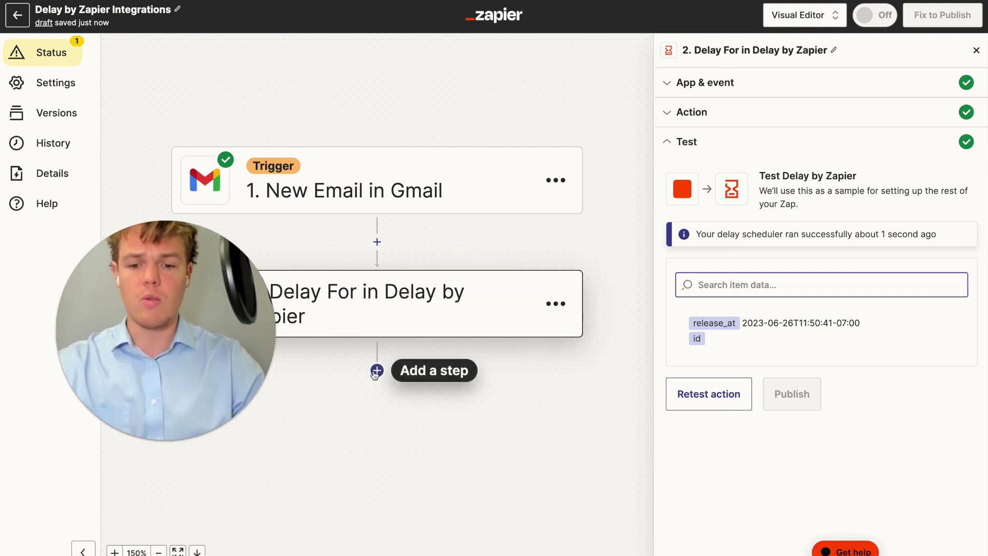
# Add a Gmail Reply to Email step after the Delay, using the connected Gmail account
pyautogui.click(377, 370)
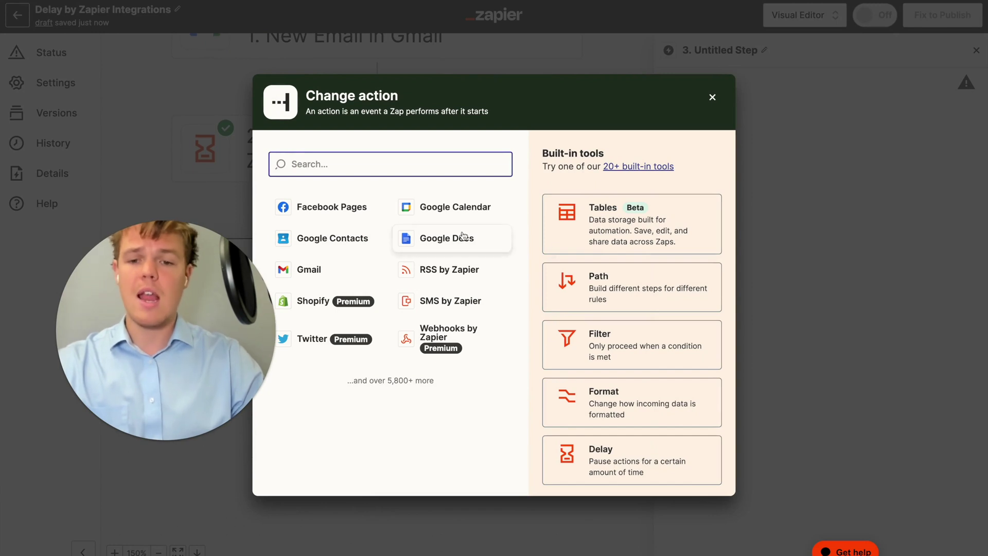
pyautogui.write('ail')
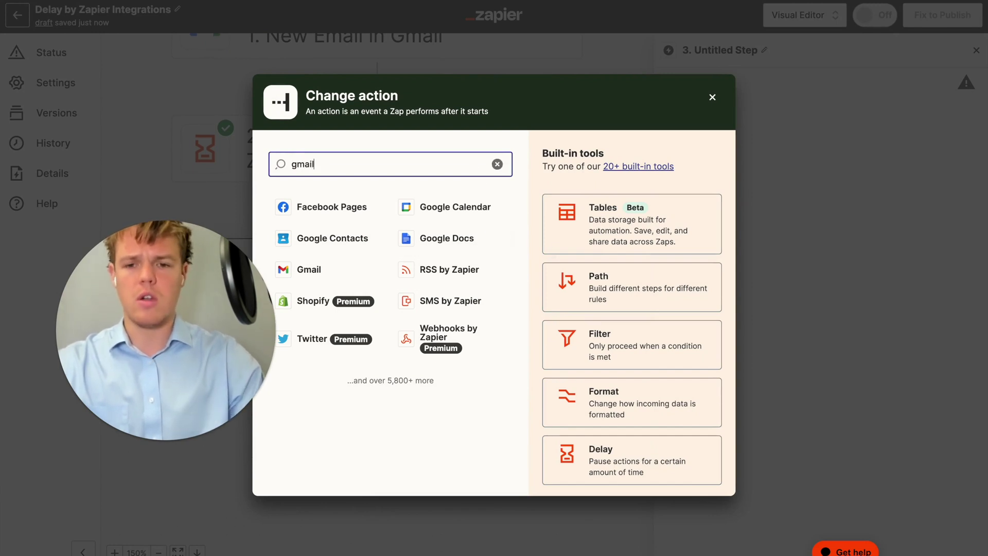
pyautogui.click(393, 210)
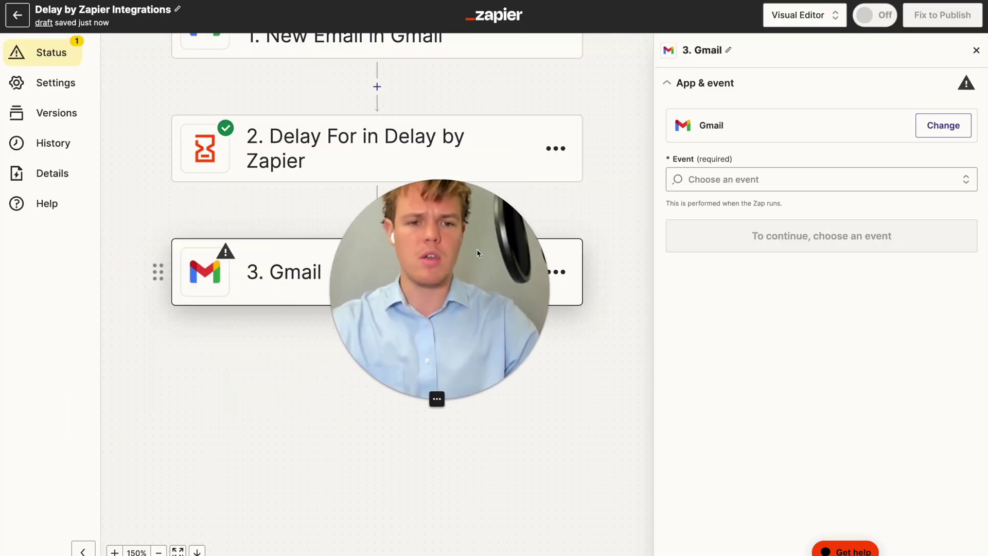
pyautogui.click(759, 179)
pyautogui.scroll(-1, 763, 283)
pyautogui.scroll(1, 763, 282)
pyautogui.scroll(-2, 764, 284)
pyautogui.scroll(-1, 766, 285)
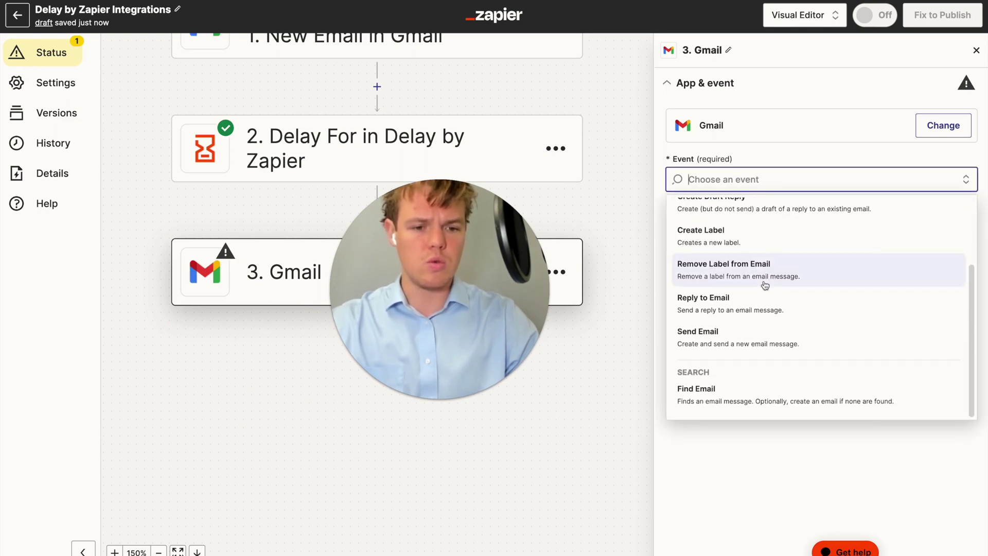
pyautogui.click(753, 314)
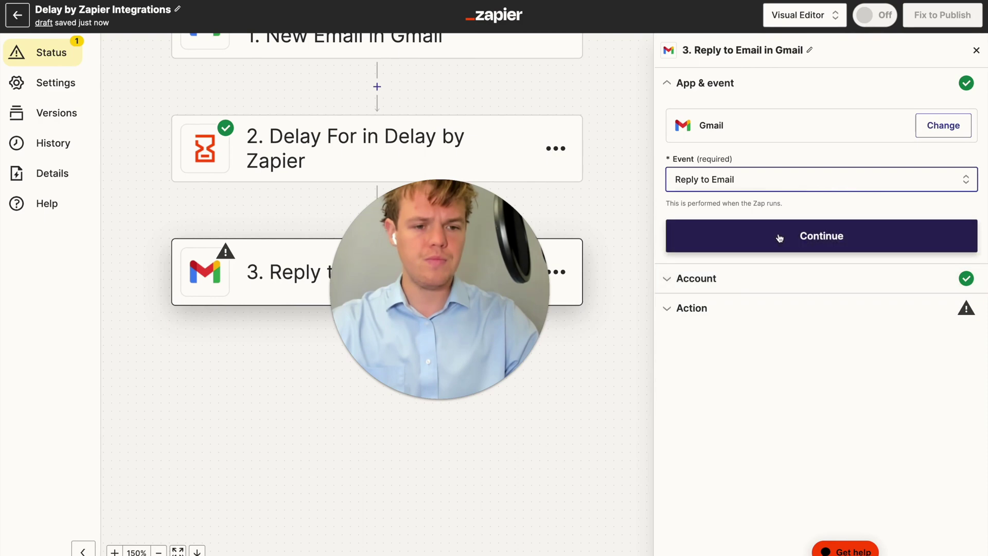
pyautogui.click(778, 234)
pyautogui.click(710, 266)
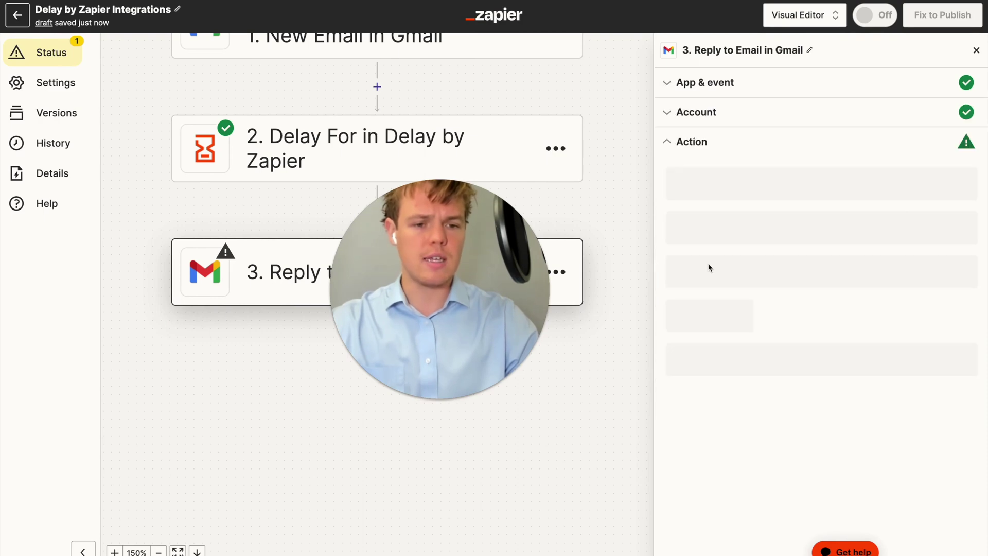
# Map the reply's Thread field to Thread Id from 1. New Email in Gmail
pyautogui.scroll(-2, 762, 298)
pyautogui.click(755, 279)
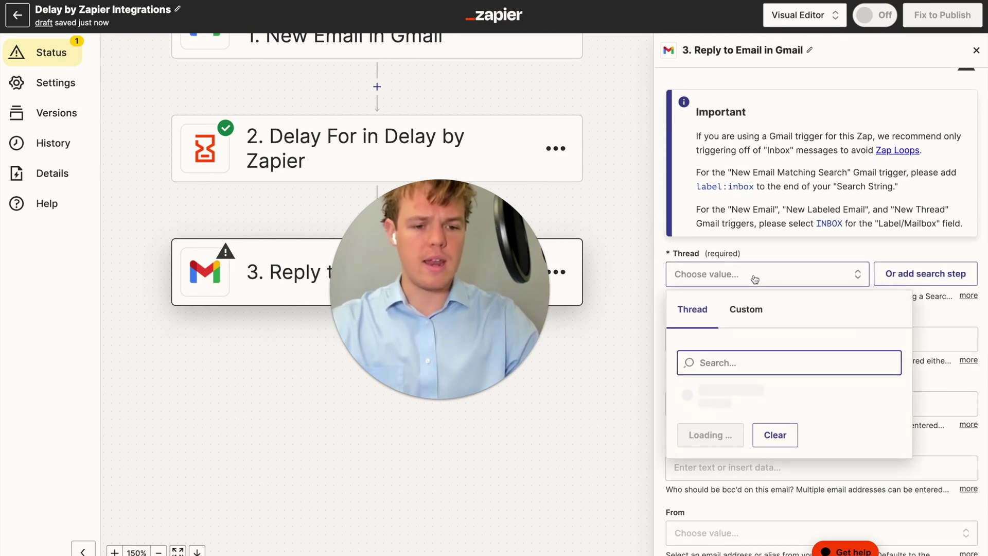
pyautogui.scroll(-1, 770, 341)
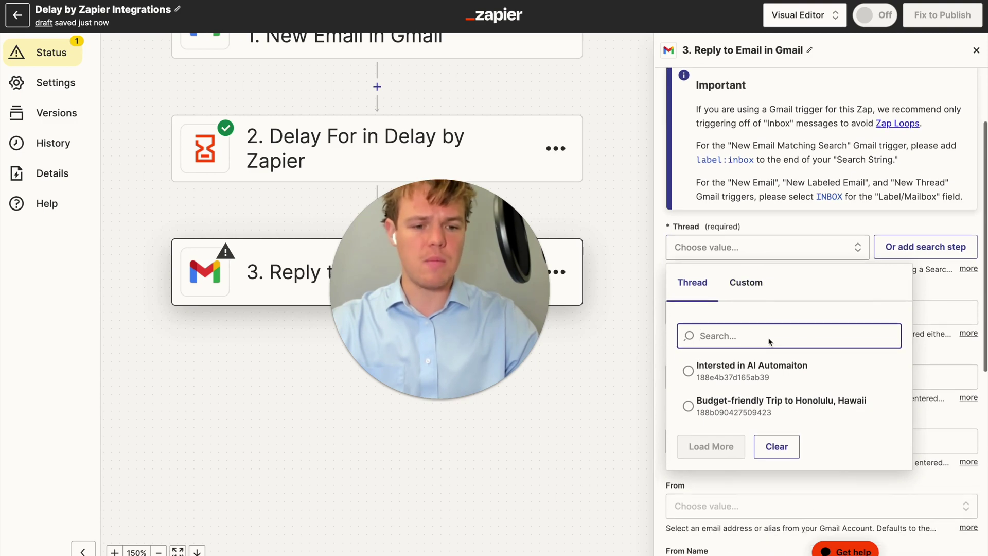
pyautogui.click(746, 282)
pyautogui.click(760, 368)
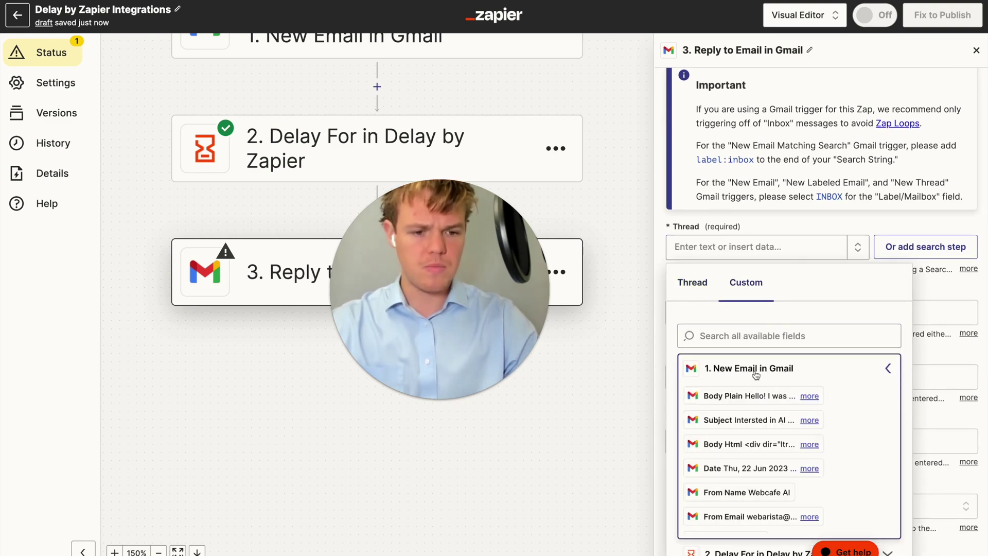
pyautogui.scroll(-5, 776, 407)
pyautogui.click(772, 336)
pyautogui.write('thread')
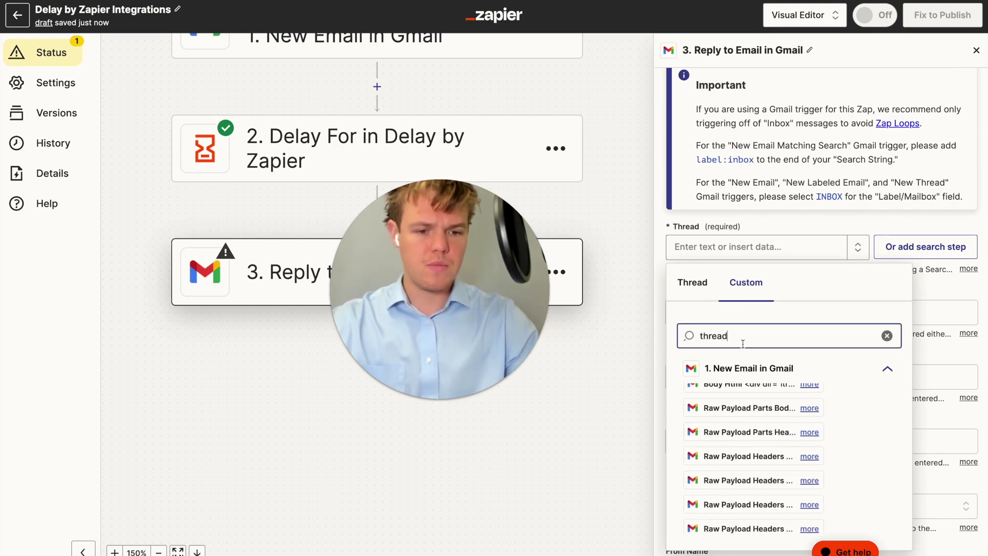
pyautogui.write(' id')
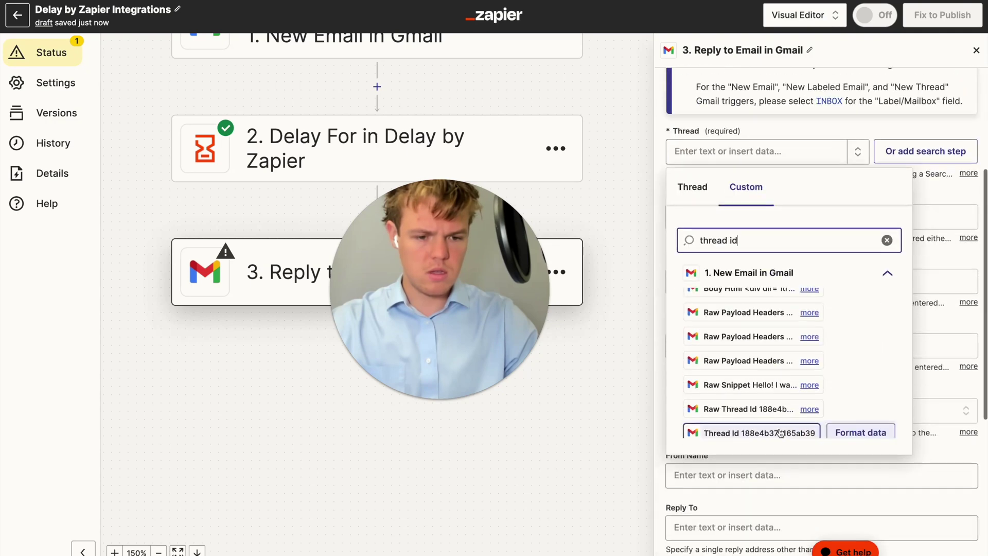
pyautogui.click(771, 427)
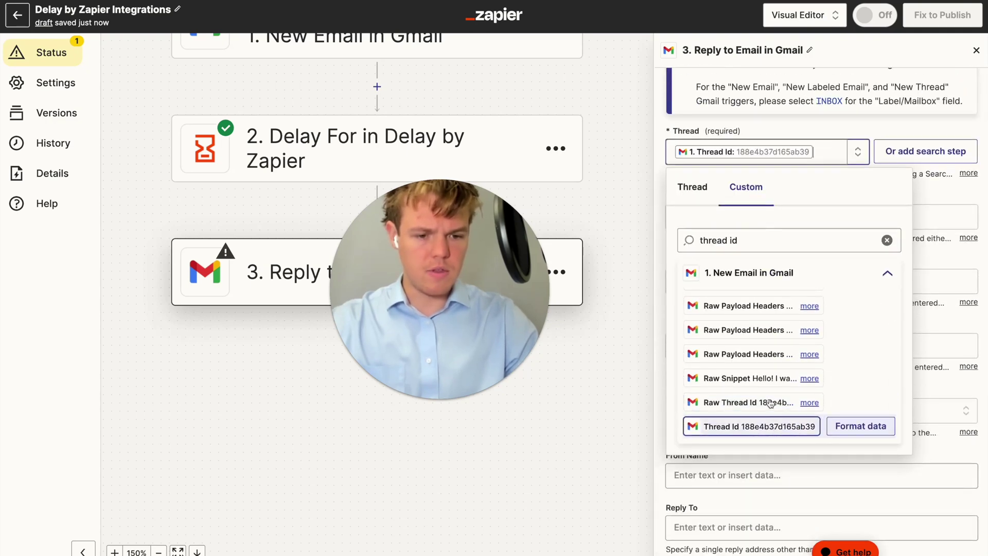
pyautogui.click(820, 132)
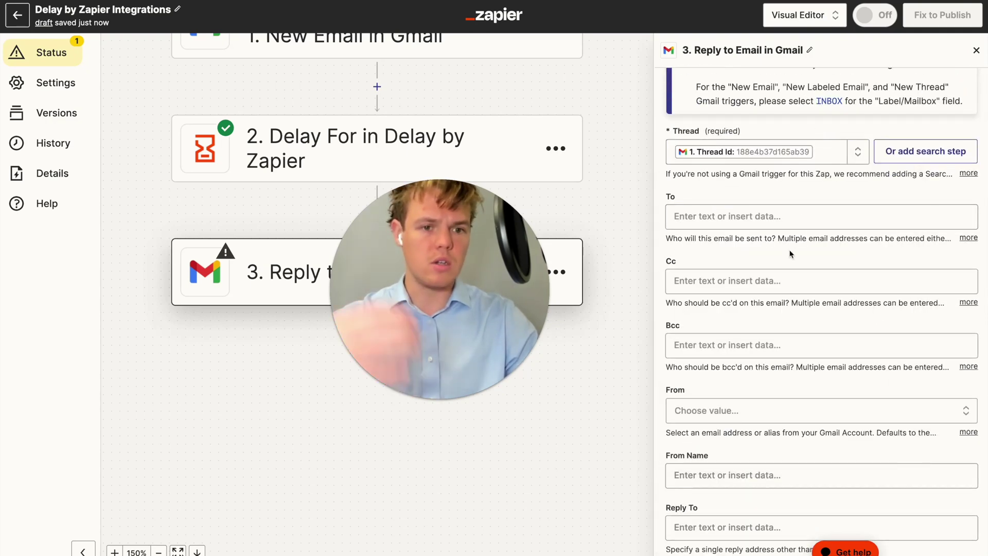
pyautogui.scroll(2, 597, 245)
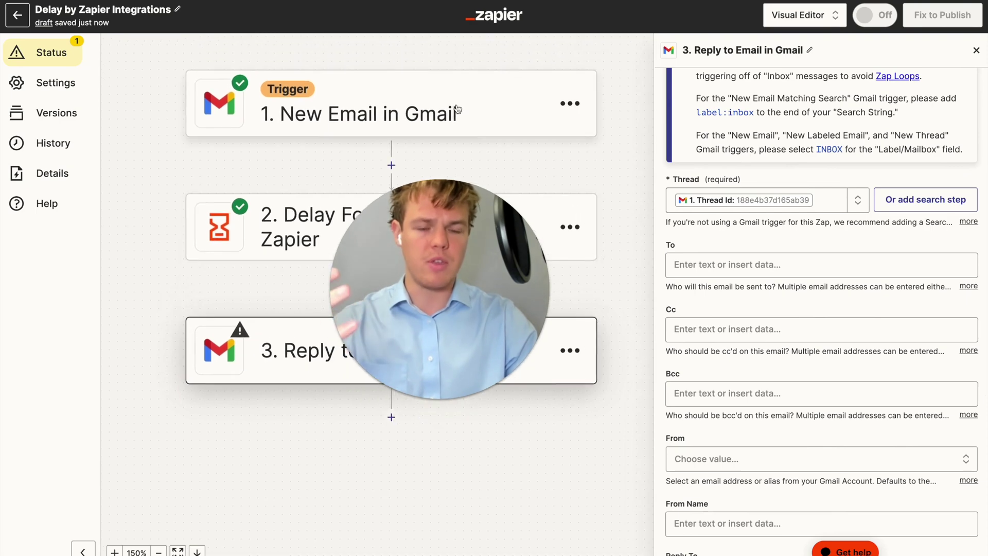
pyautogui.scroll(-3, 496, 149)
pyautogui.scroll(-2, 498, 155)
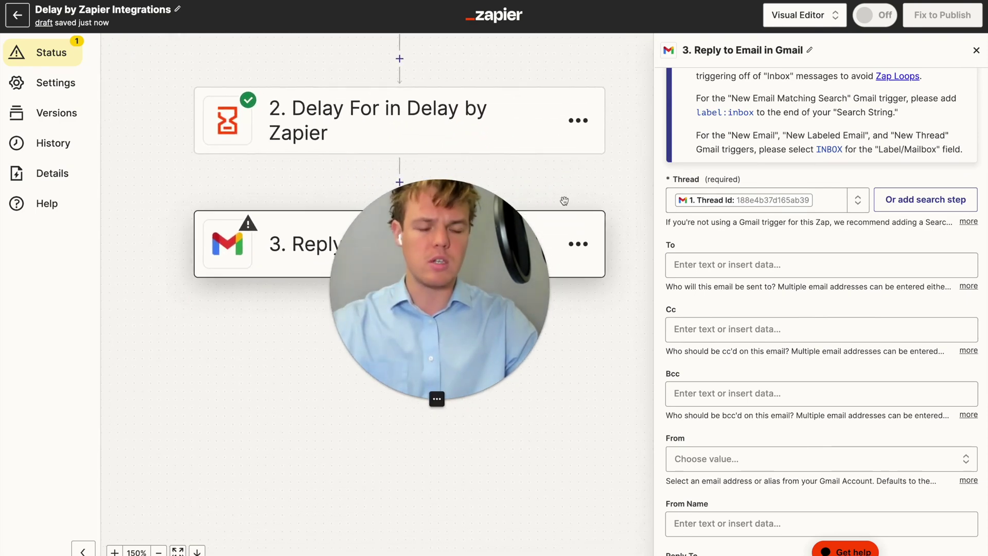
pyautogui.click(705, 266)
pyautogui.click(753, 363)
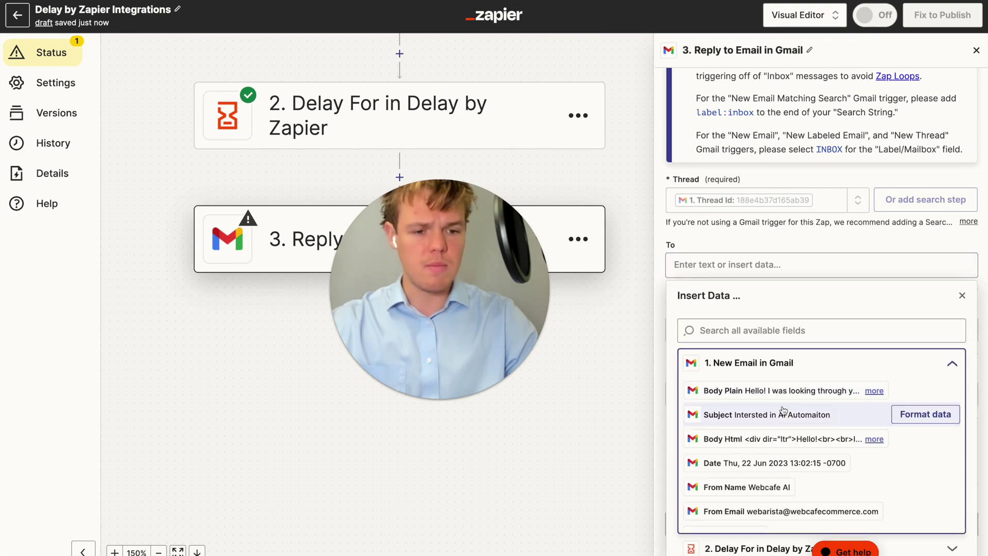
pyautogui.scroll(-2, 782, 417)
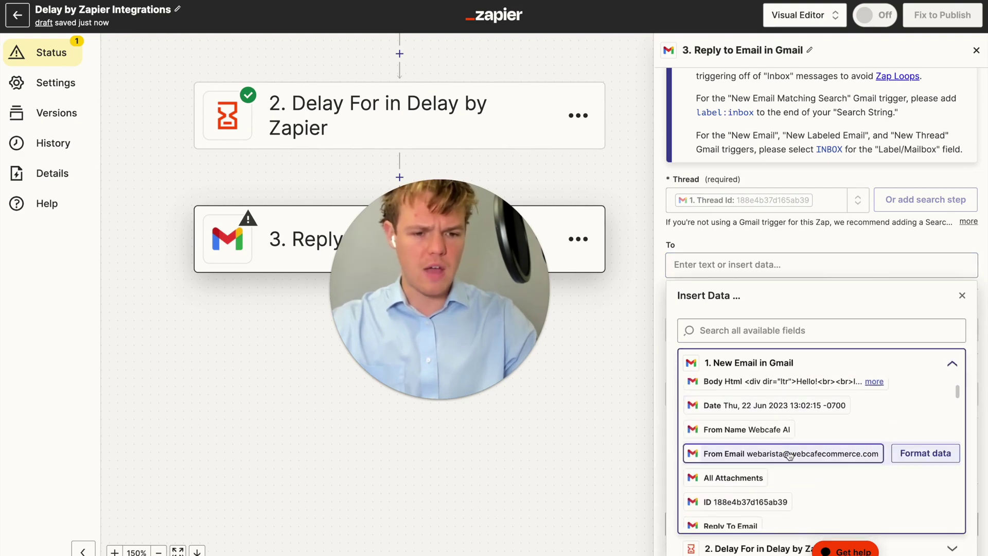
pyautogui.click(786, 453)
pyautogui.click(785, 231)
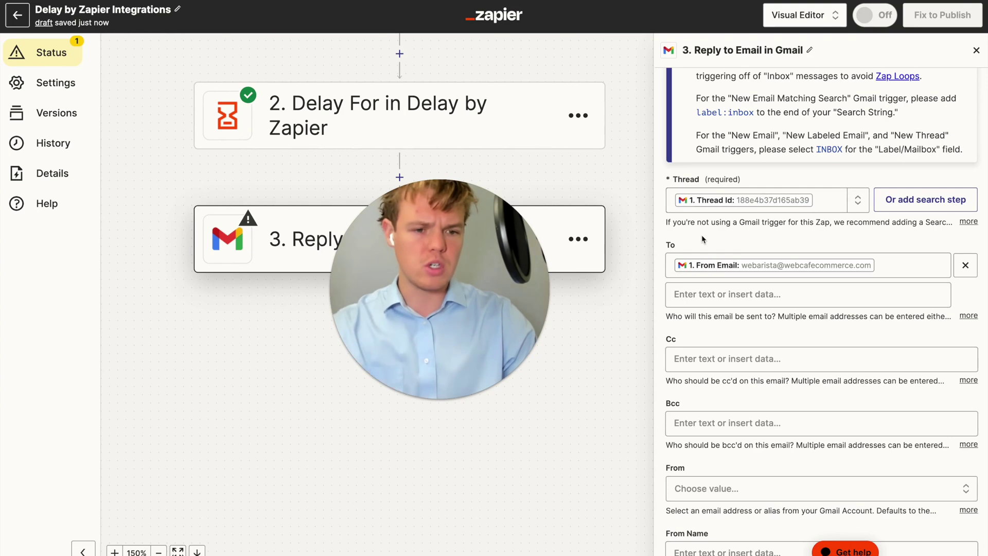
pyautogui.scroll(-1, 702, 233)
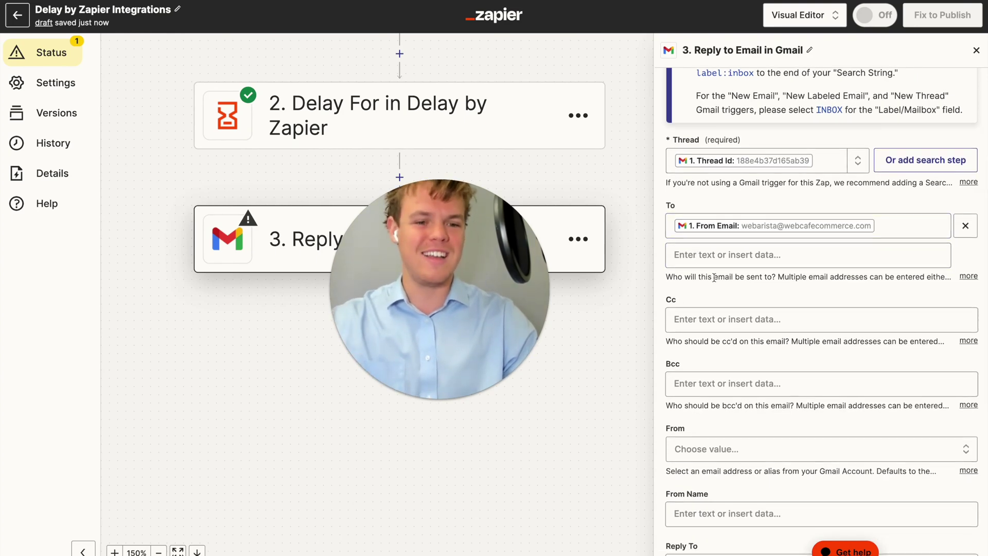
pyautogui.scroll(-3, 725, 289)
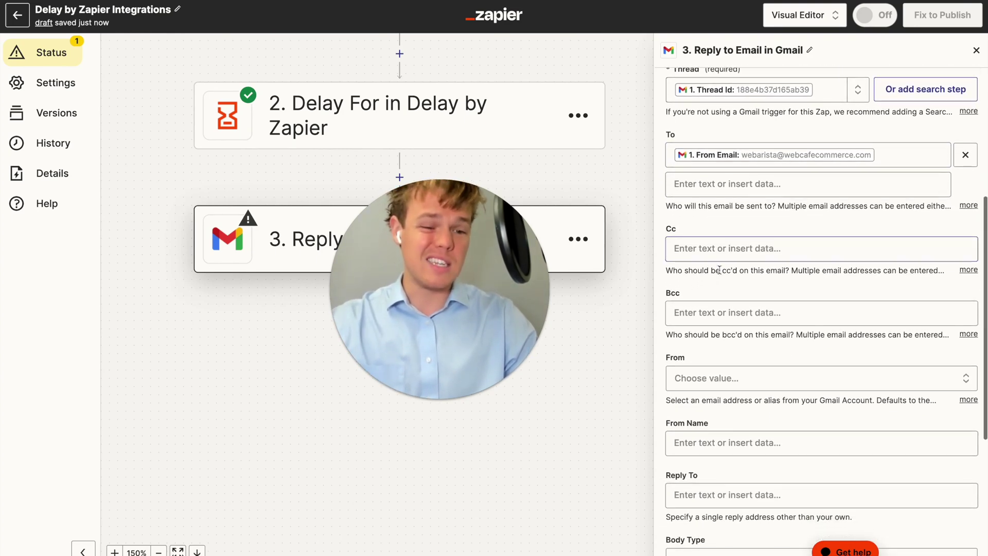
pyautogui.scroll(-2, 711, 302)
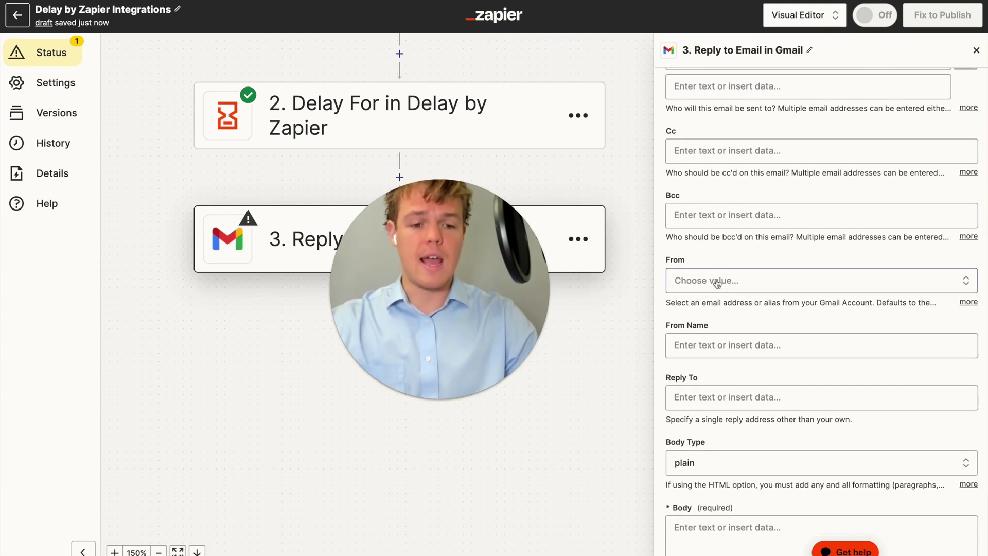
pyautogui.scroll(-2, 739, 291)
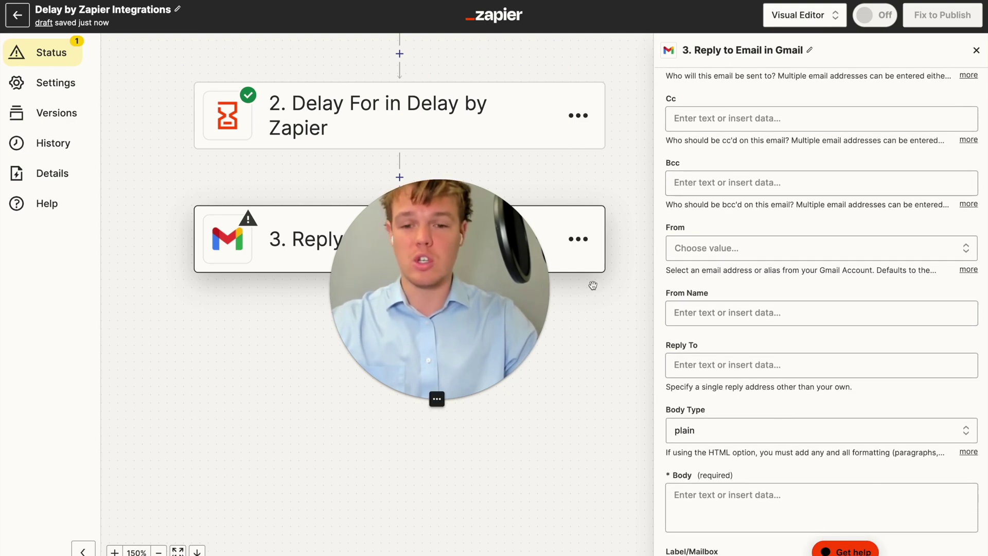
pyautogui.scroll(10, 794, 230)
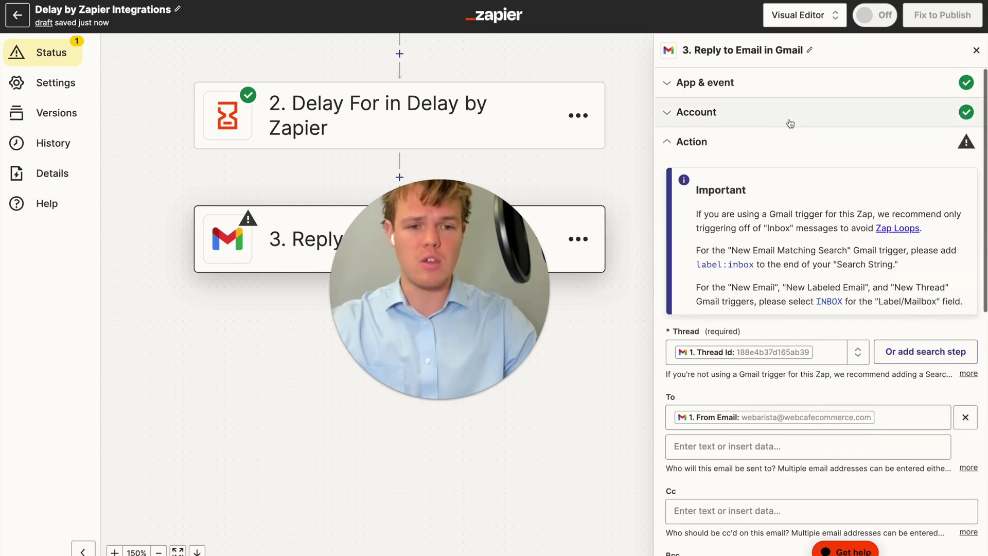
pyautogui.click(791, 94)
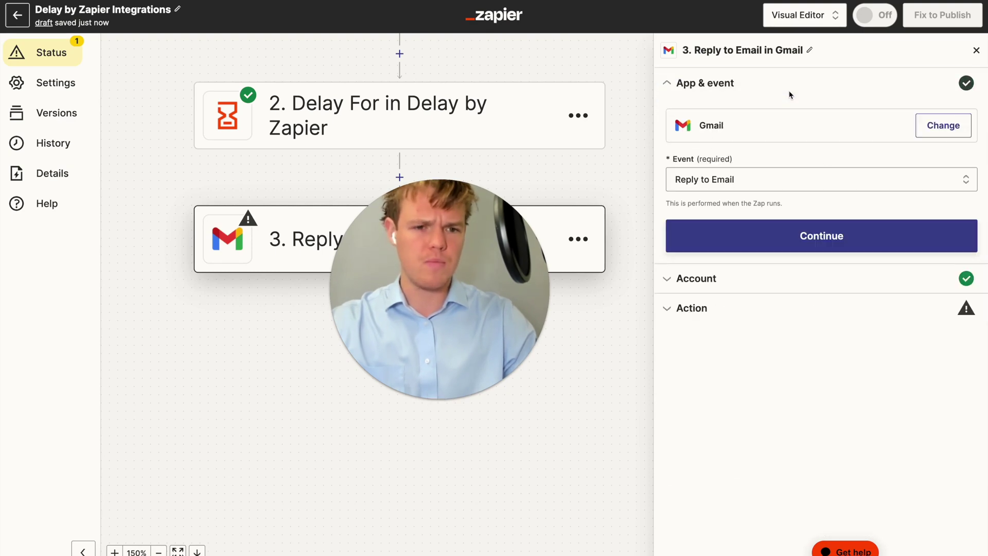
pyautogui.click(772, 229)
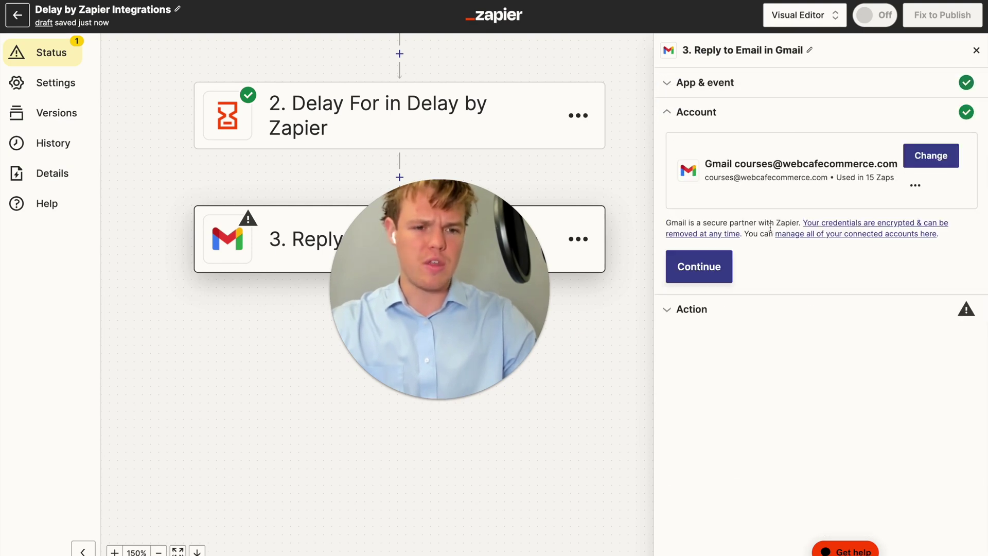
pyautogui.click(748, 321)
pyautogui.scroll(-5, 792, 317)
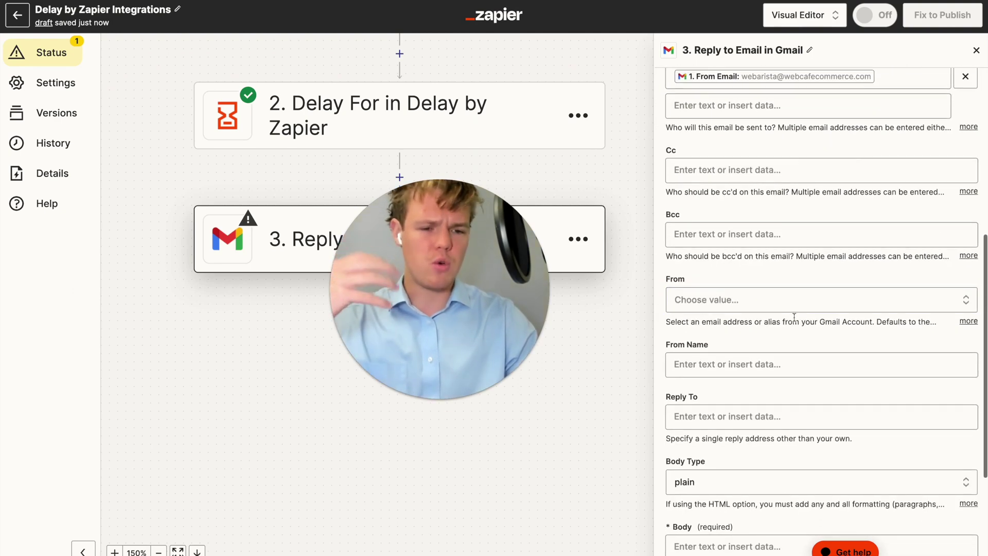
pyautogui.scroll(-1, 794, 317)
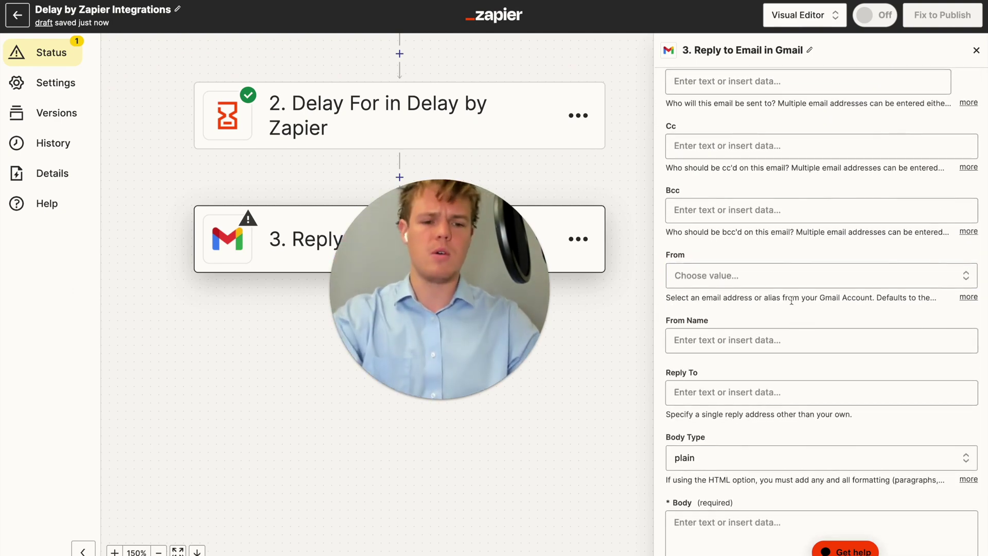
pyautogui.scroll(-6, 791, 300)
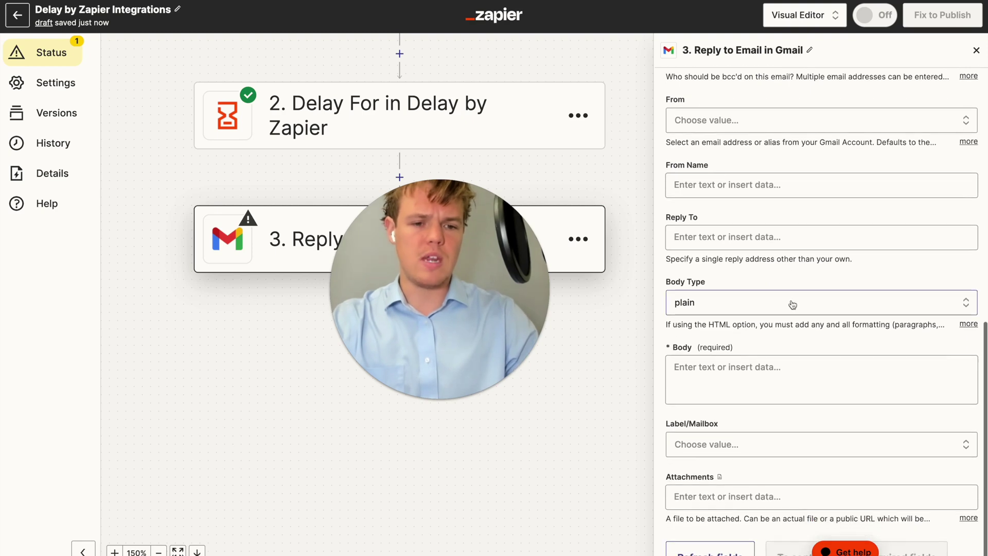
pyautogui.scroll(-1, 792, 305)
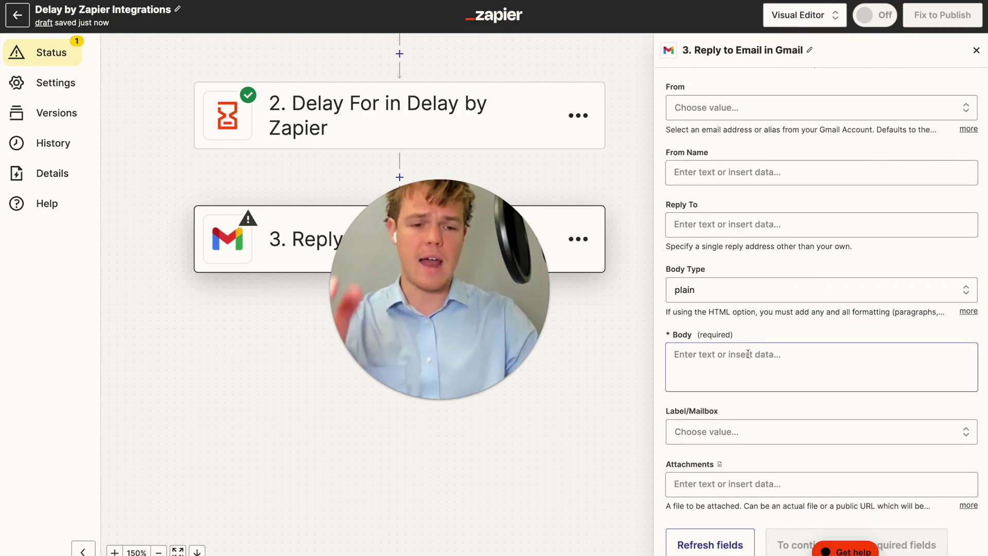
# Type 'Response' in the Gmail reply's Body field and add a new step before it
pyautogui.click(760, 333)
pyautogui.write('Hey')
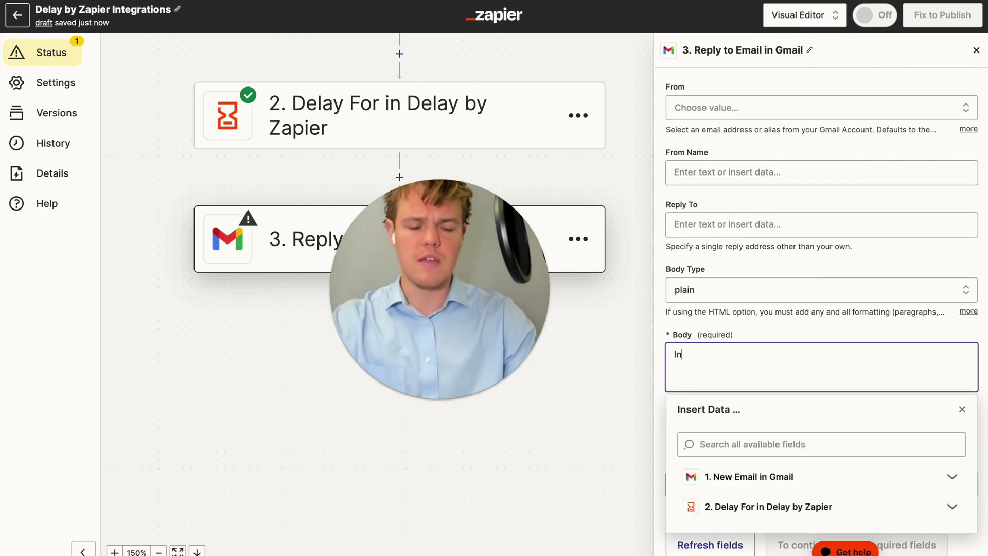
pyautogui.press('BackSpace')
pyautogui.press('BackSpace')
pyautogui.press('BackSpace')
pyautogui.write('Response')
pyautogui.click(742, 303)
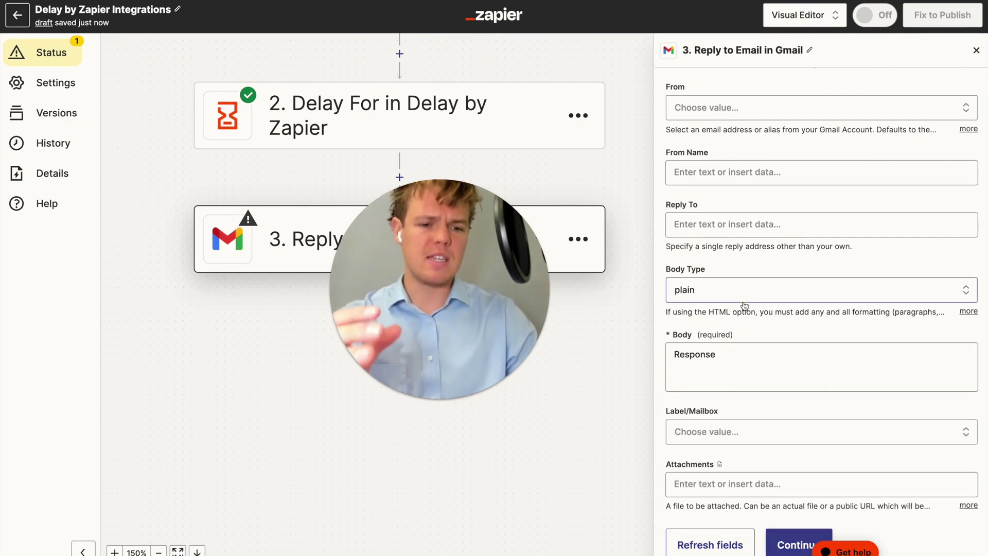
pyautogui.scroll(-1, 744, 355)
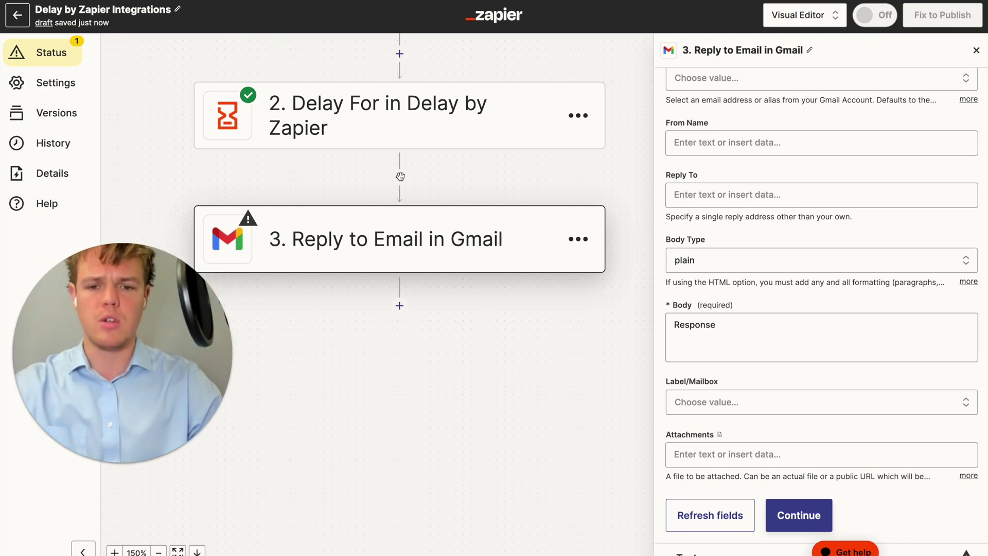
pyautogui.click(400, 177)
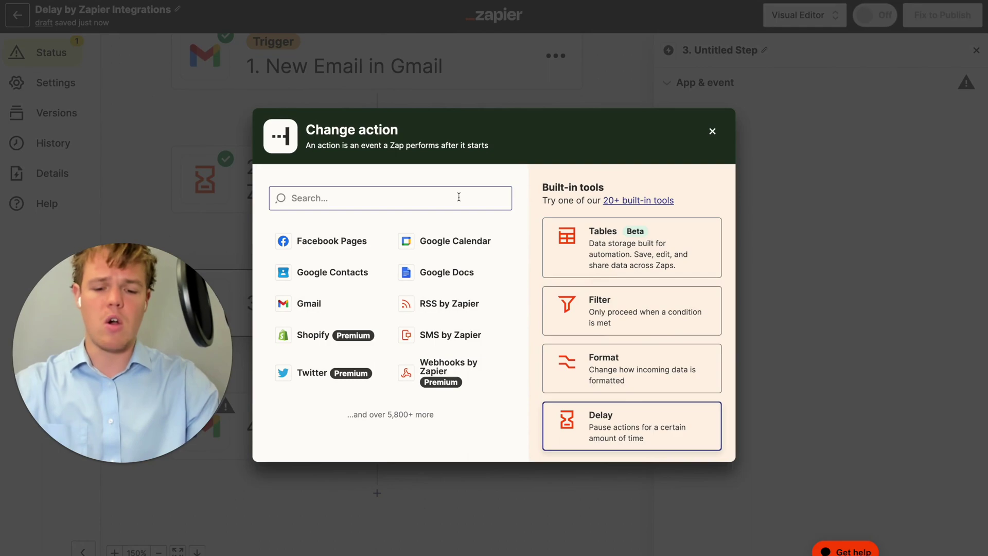
# Make step 3 a ChatGPT Conversation step using the connected ChatGPT account
pyautogui.write('chat')
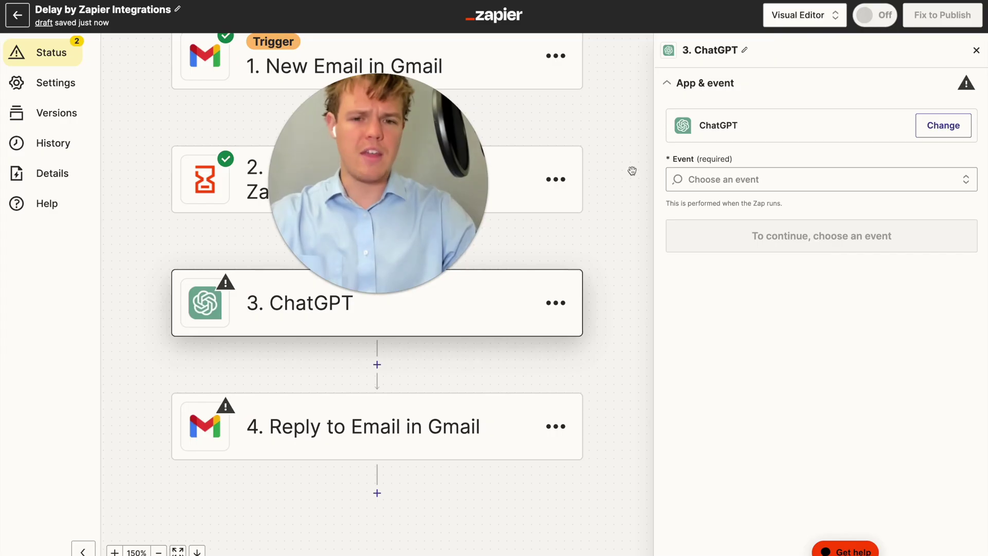
pyautogui.click(721, 179)
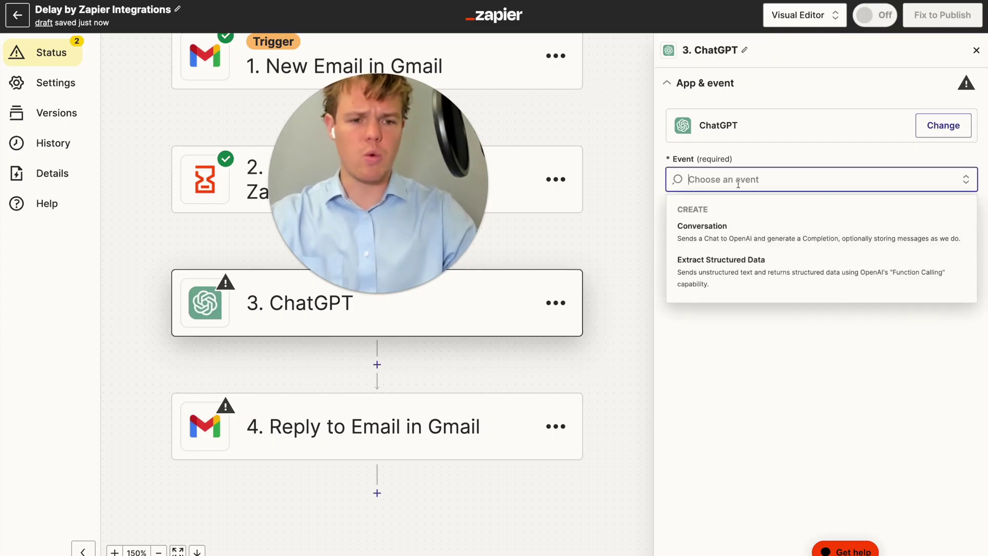
pyautogui.click(728, 233)
pyautogui.click(737, 234)
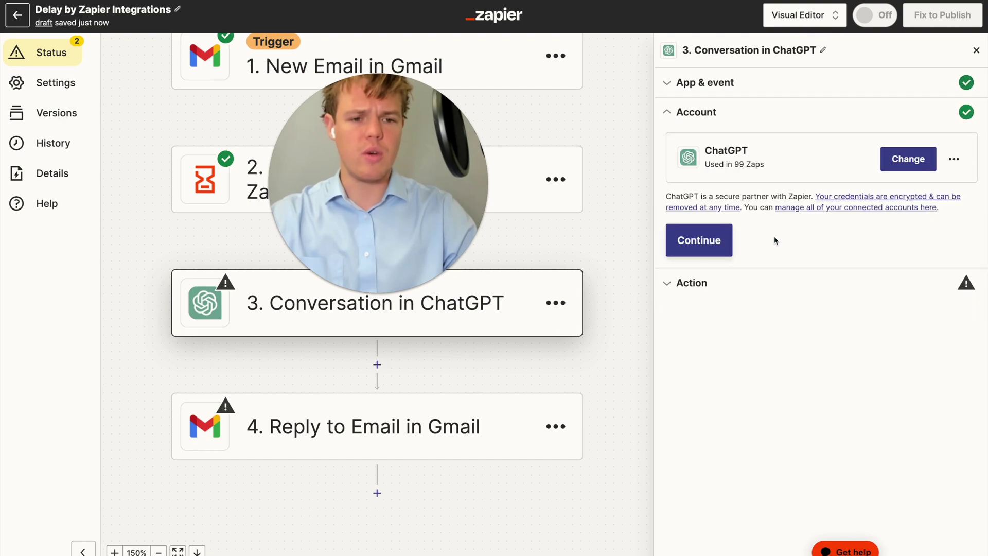
pyautogui.click(721, 240)
pyautogui.scroll(-5, 720, 216)
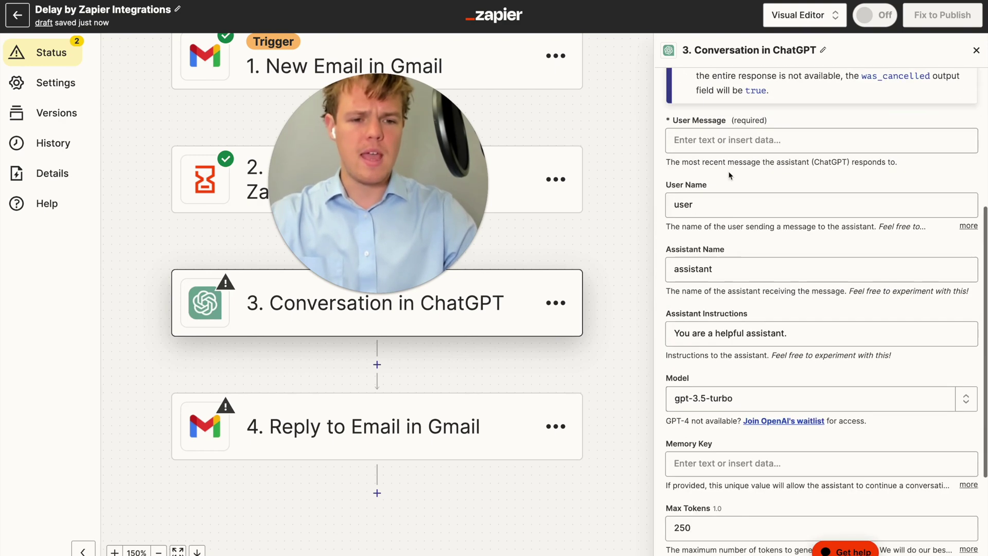
# Set the ChatGPT step's Model to gpt-4, leaving User Message empty for now
pyautogui.click(715, 139)
pyautogui.click(776, 113)
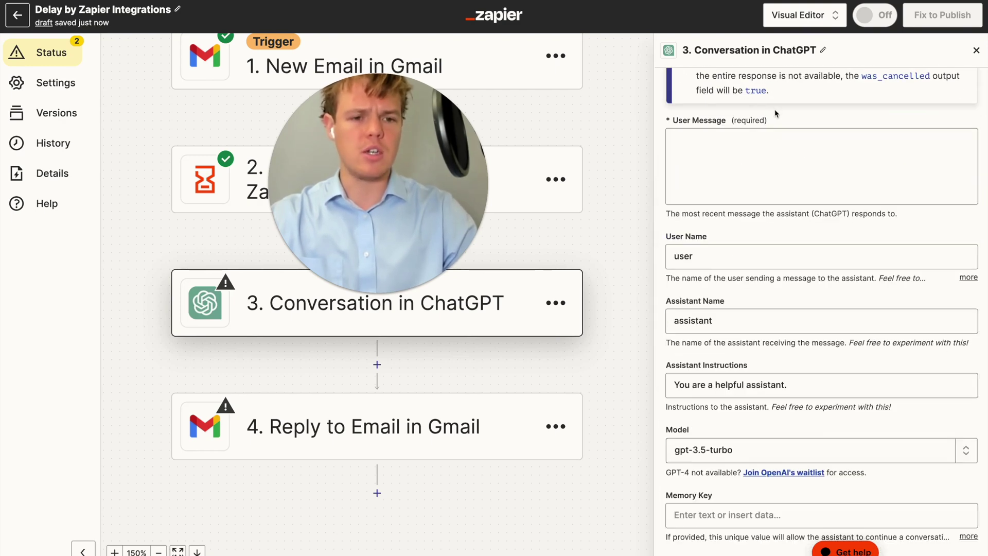
pyautogui.scroll(-3, 778, 153)
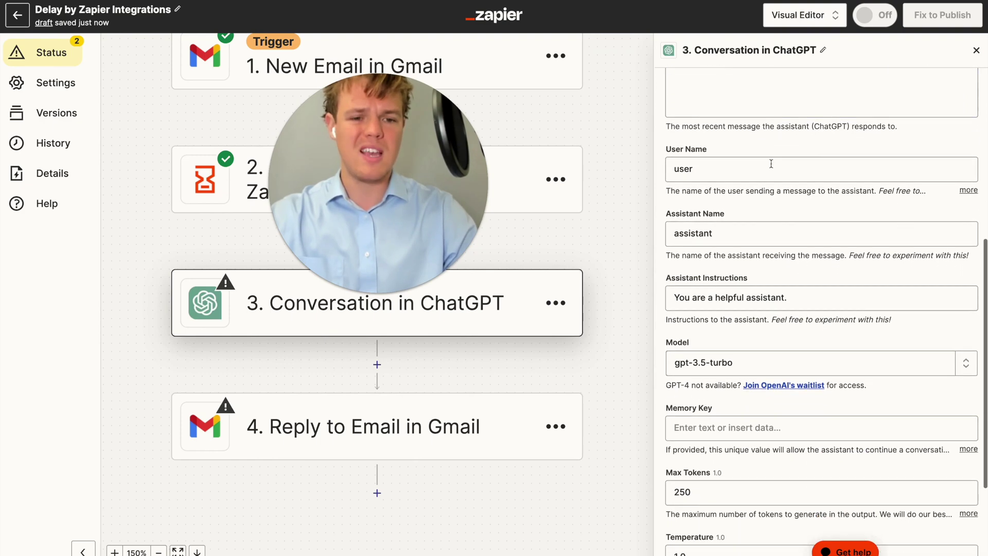
pyautogui.scroll(-3, 754, 195)
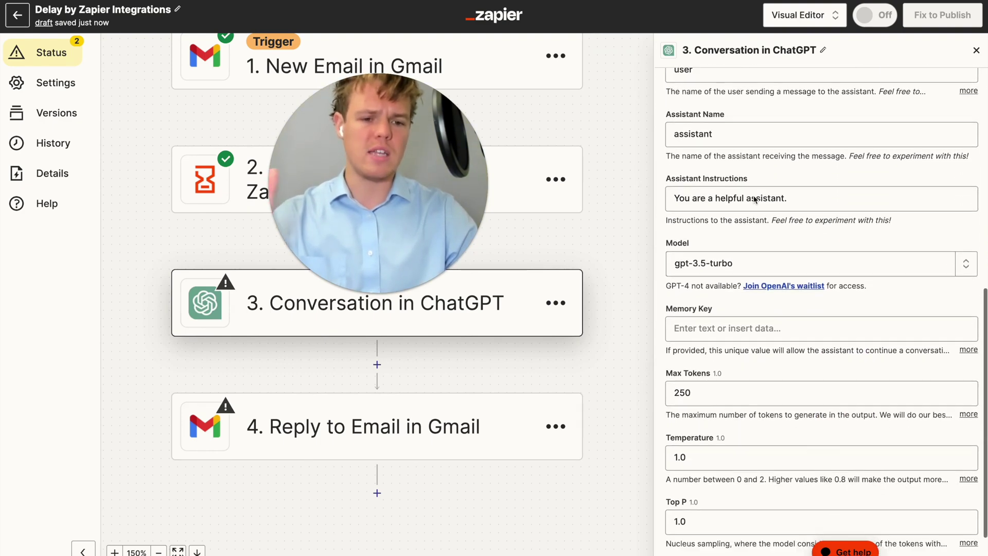
pyautogui.click(764, 225)
pyautogui.click(690, 262)
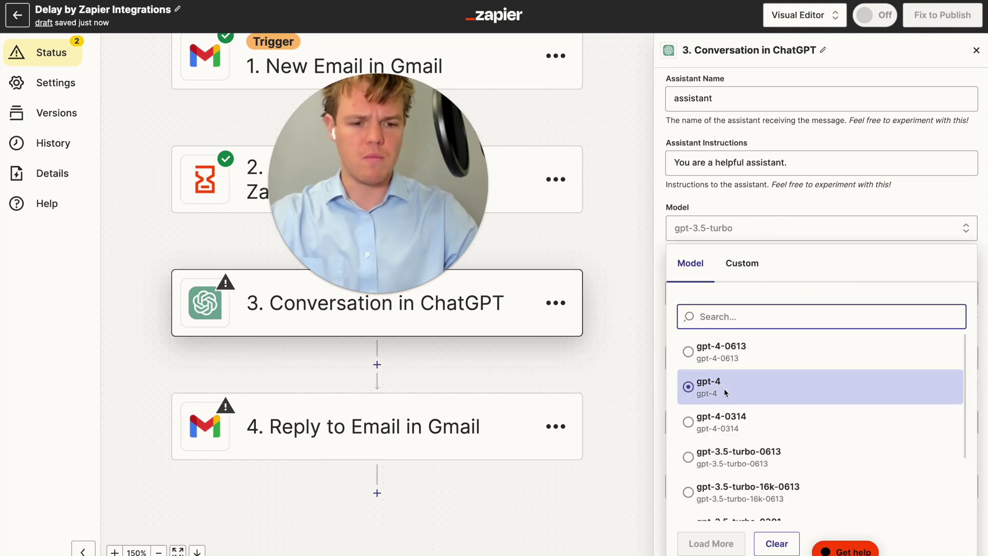
pyautogui.click(728, 387)
pyautogui.scroll(-1, 770, 213)
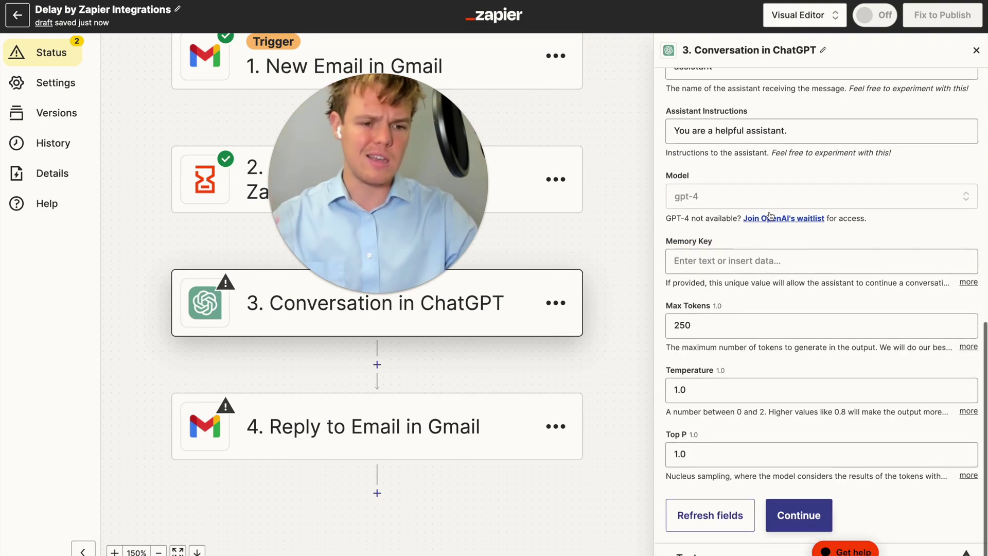
# Enter emresponddelay as the ChatGPT step's Memory Key and scroll back to User Message
pyautogui.click(750, 256)
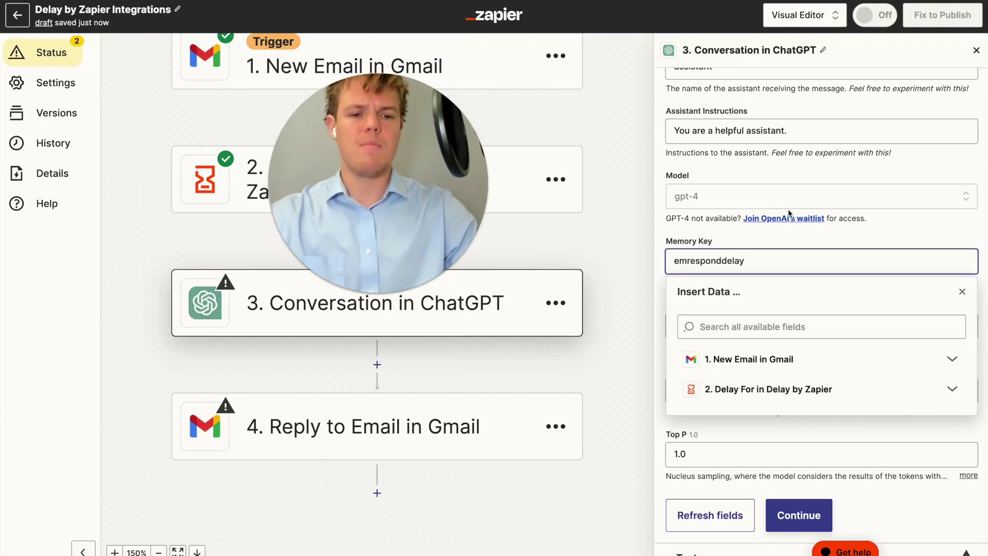
pyautogui.click(768, 244)
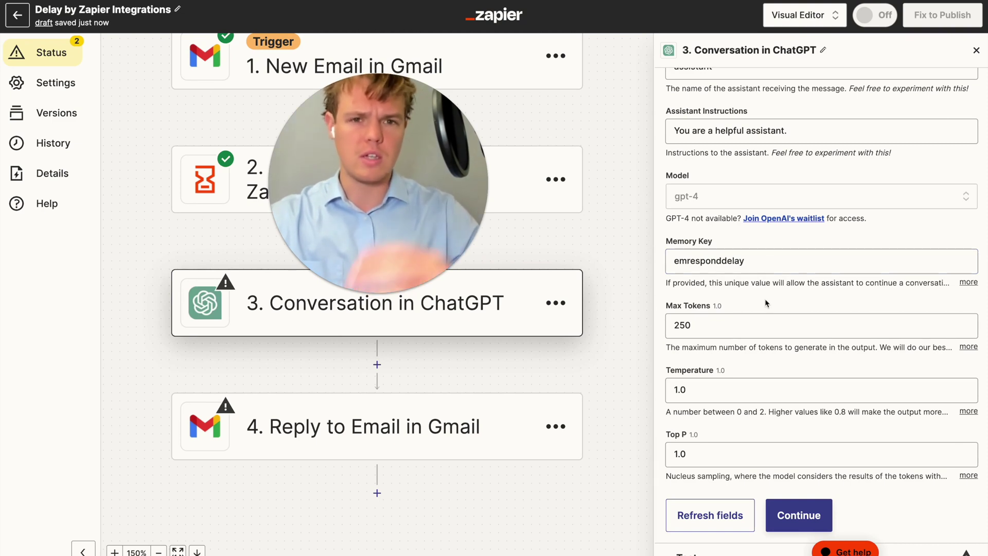
pyautogui.click(743, 330)
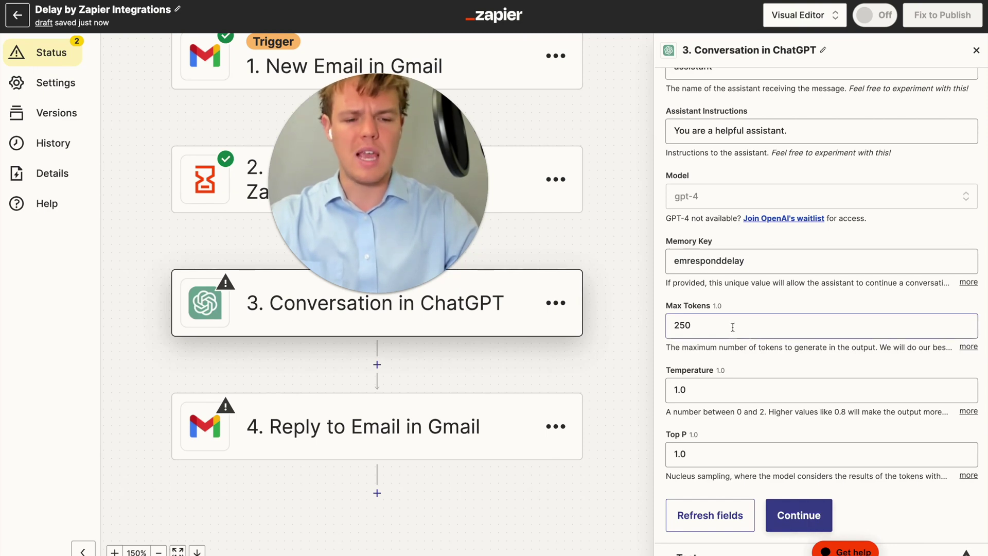
pyautogui.scroll(4, 764, 330)
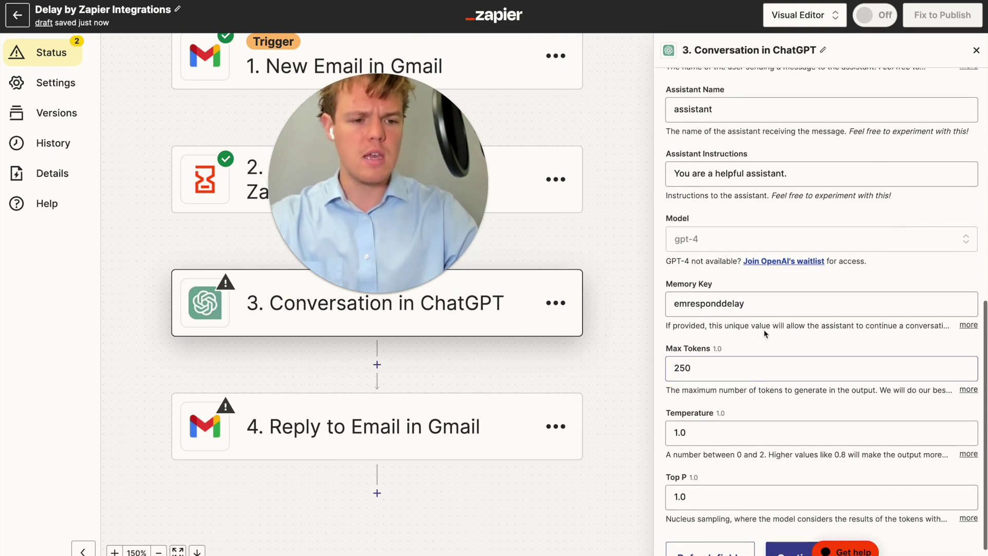
pyautogui.scroll(3, 764, 330)
# Write 'Based on this email we received: (' with the email's Body Plain, then 'Subject Line: ('
pyautogui.click(715, 184)
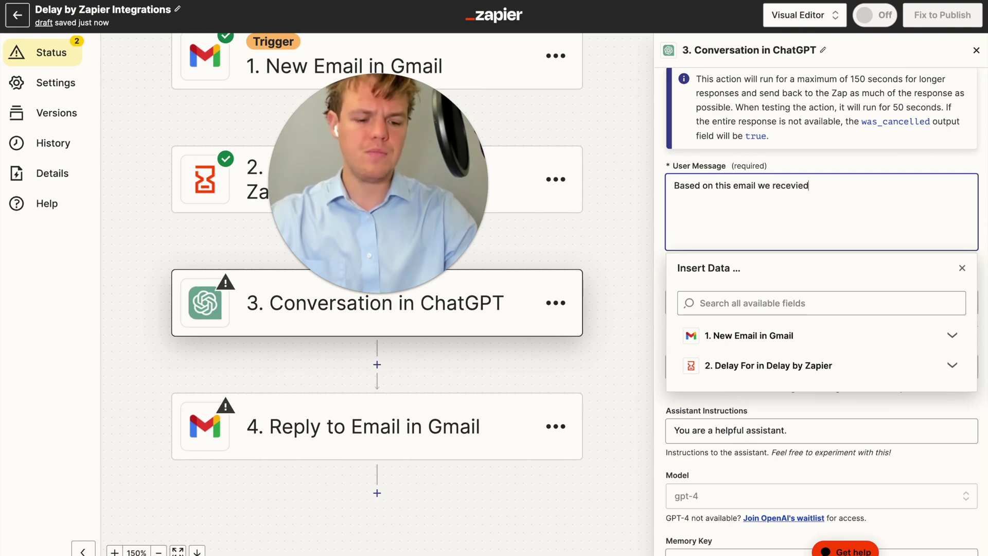
pyautogui.click(772, 336)
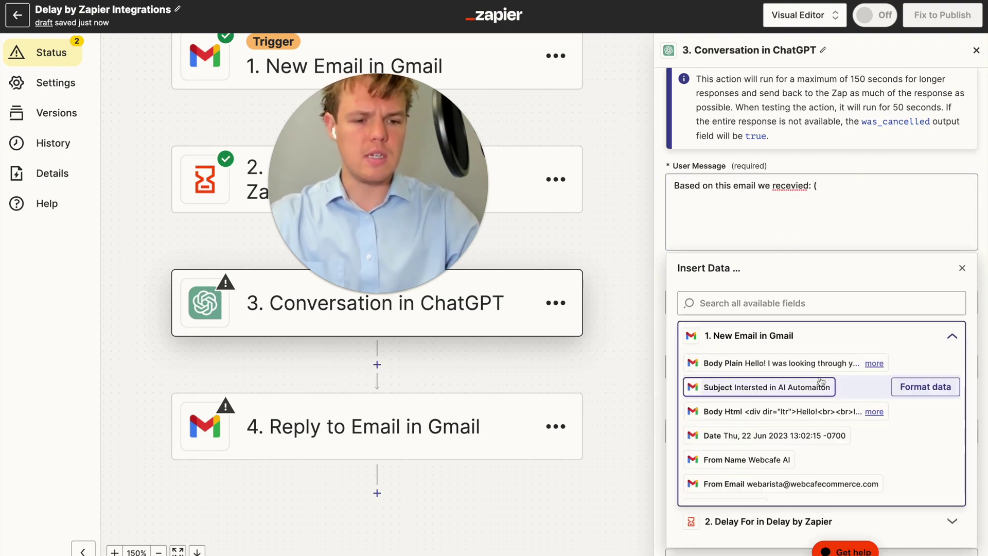
pyautogui.scroll(-1, 813, 397)
pyautogui.scroll(1, 813, 397)
pyautogui.click(783, 376)
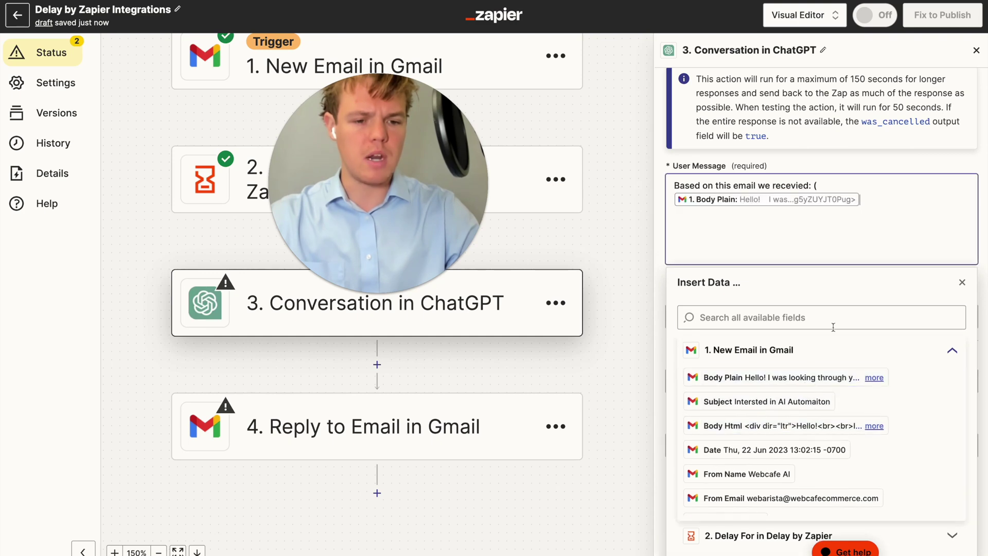
pyautogui.press('Return')
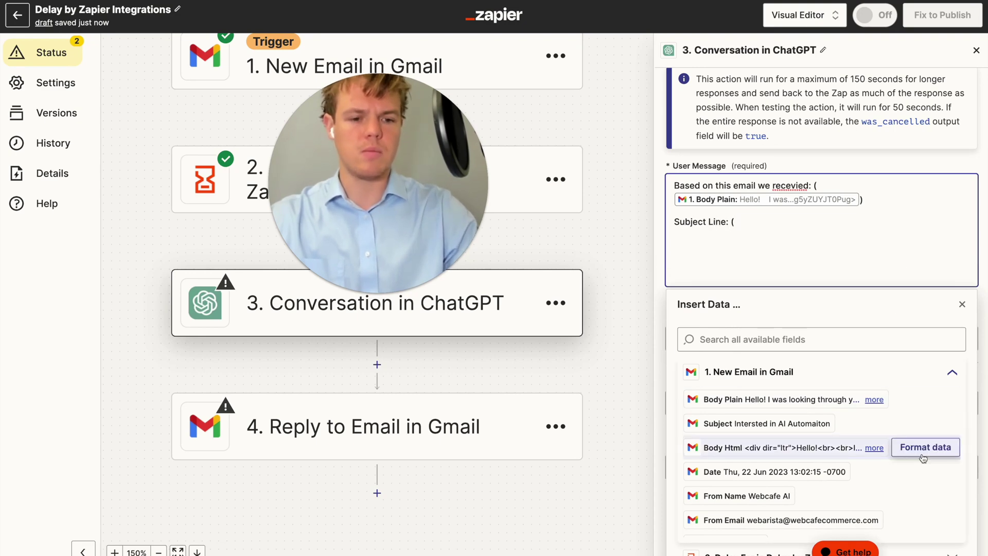
pyautogui.click(852, 400)
pyautogui.press('BackSpace')
pyautogui.scroll(-5, 838, 423)
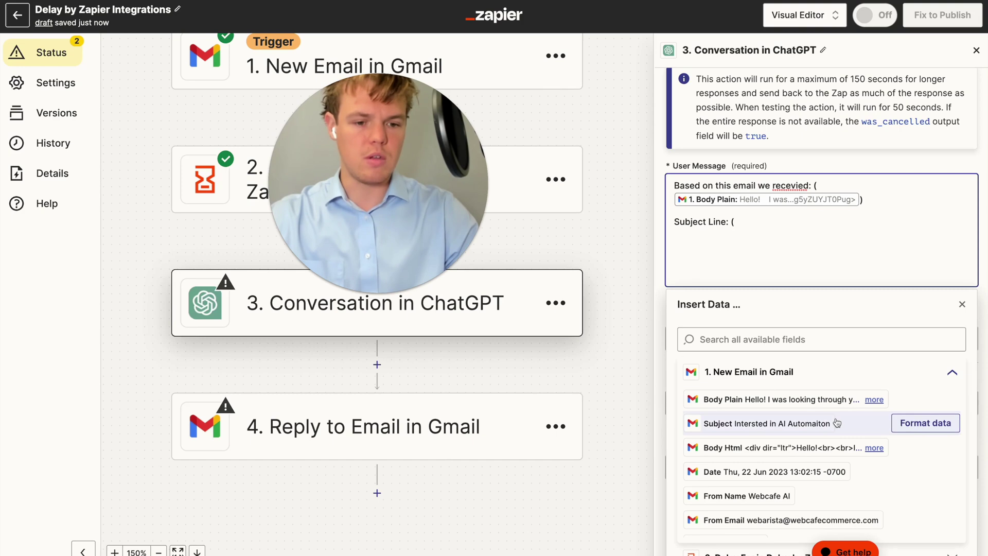
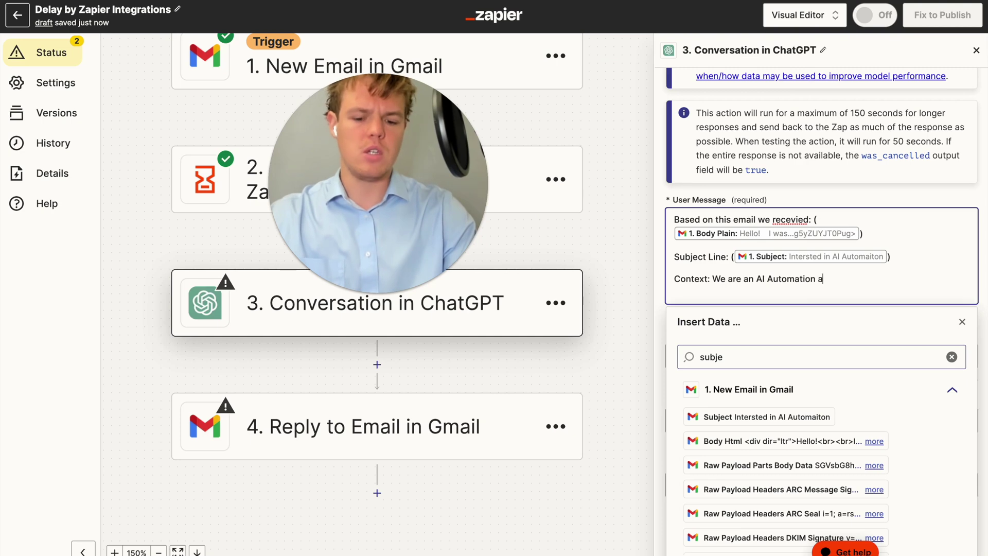
# Finish the Webcafe context line, add a request to respond to this inquiry, and correct 'repond' to 'respond'
pyautogui.write('y called Webca')
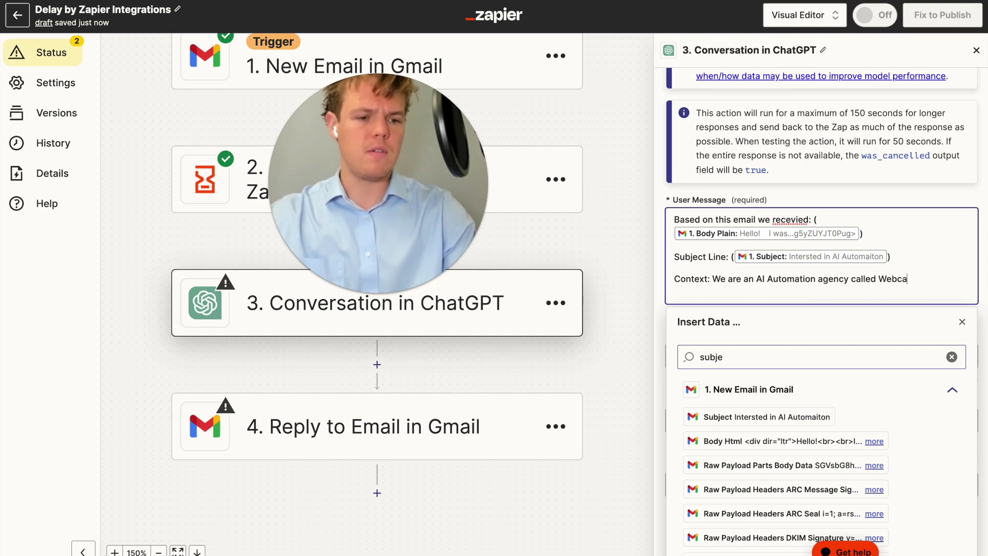
pyautogui.press('Return')
pyautogui.press('Return')
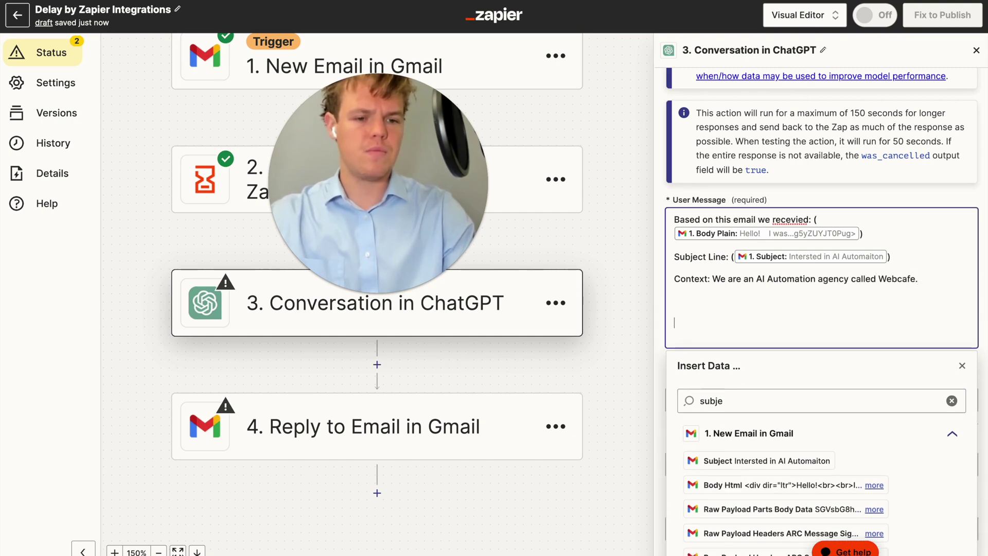
pyautogui.write('Plea')
pyautogui.press('BackSpace')
pyautogui.press('BackSpace')
pyautogui.press('BackSpace')
pyautogui.press('BackSpace')
pyautogui.press('BackSpace')
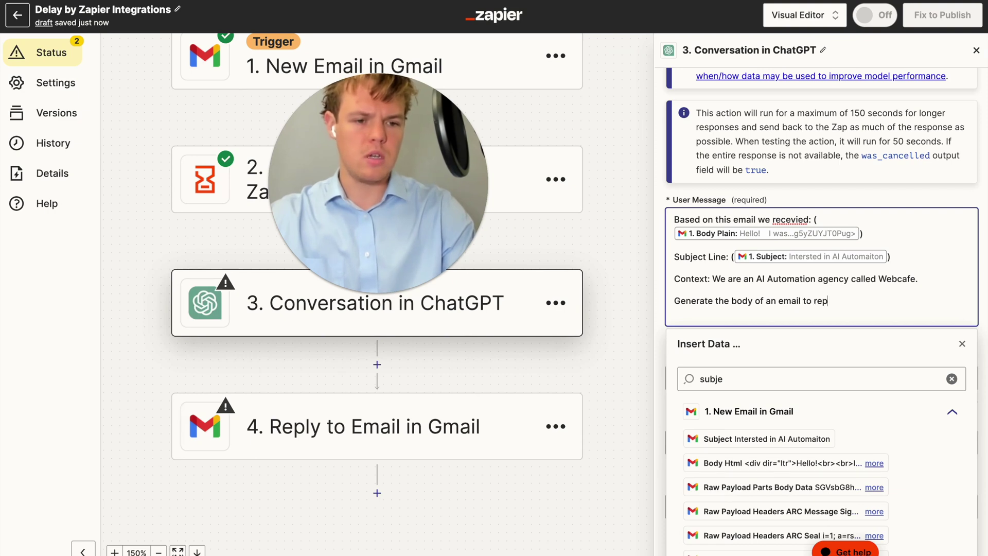
pyautogui.write('nd to this inqu')
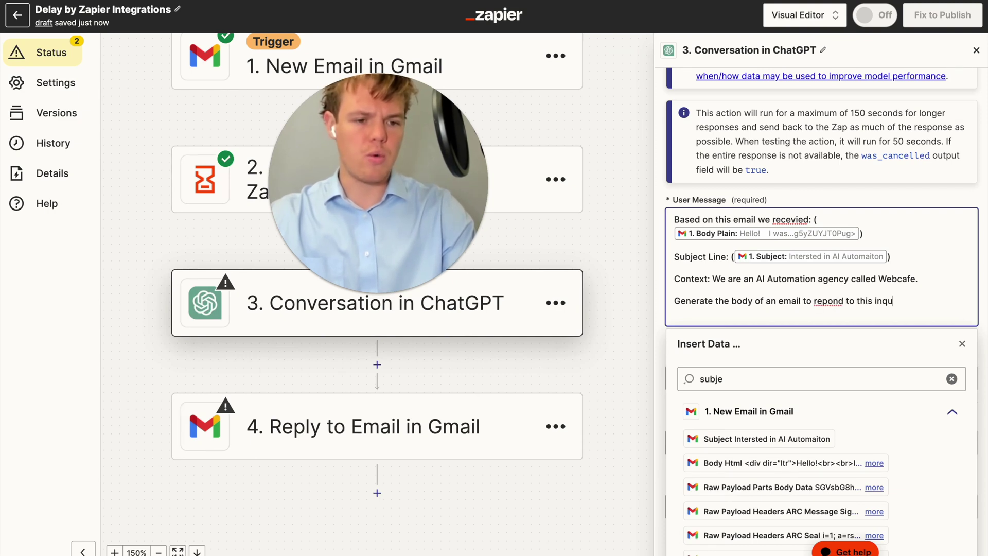
pyautogui.write('it')
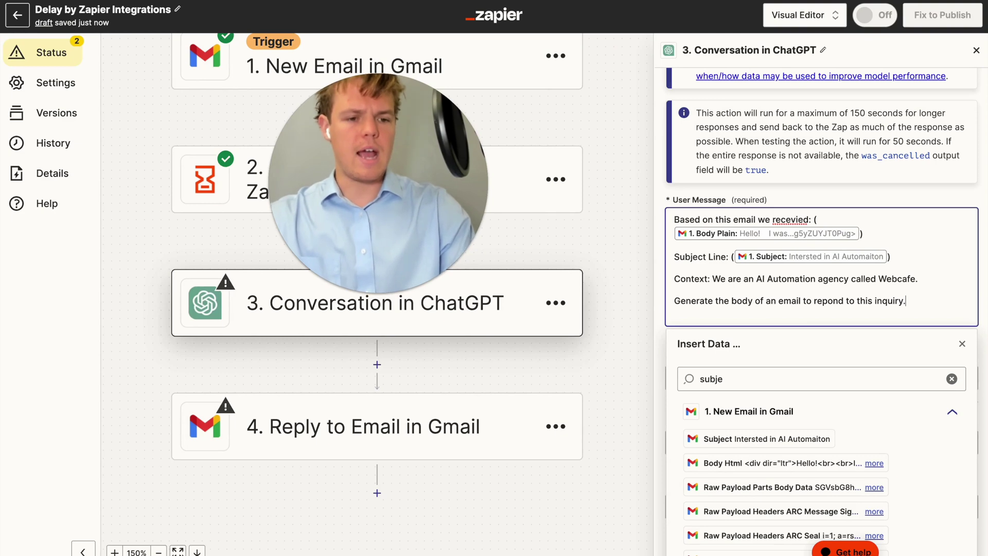
pyautogui.rightClick(828, 302)
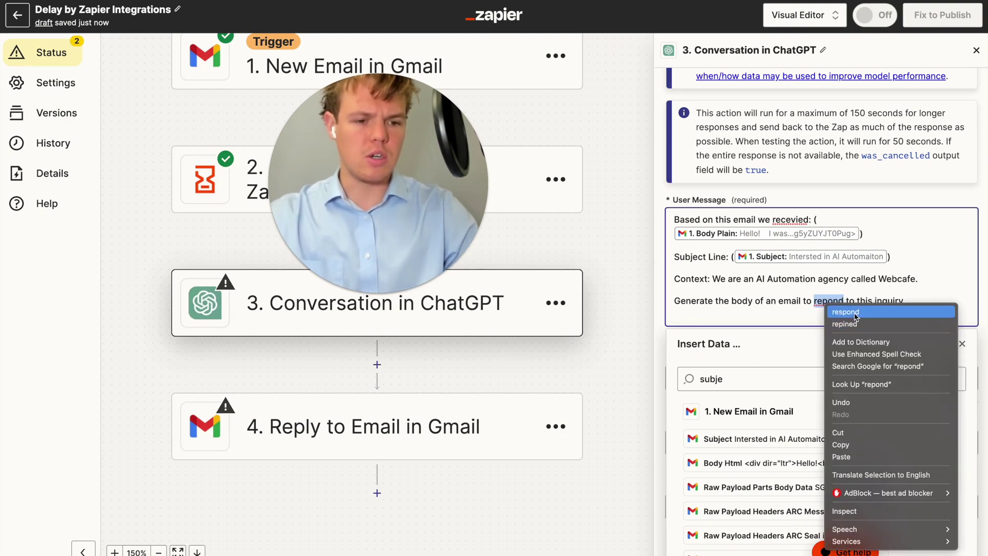
pyautogui.click(856, 312)
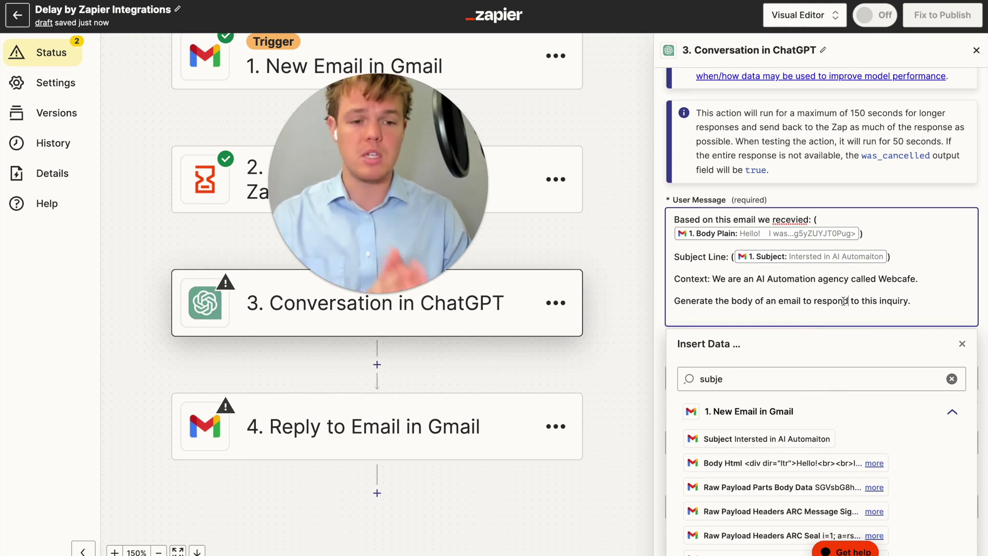
# End the request with a colon and add a line asking the reply to thank them and promise to look into it
pyautogui.click(916, 308)
pyautogui.press('BackSpace')
pyautogui.write(':')
pyautogui.press('Return')
pyautogui.write('Ther')
pyautogui.press('BackSpace')
pyautogui.press('BackSpace')
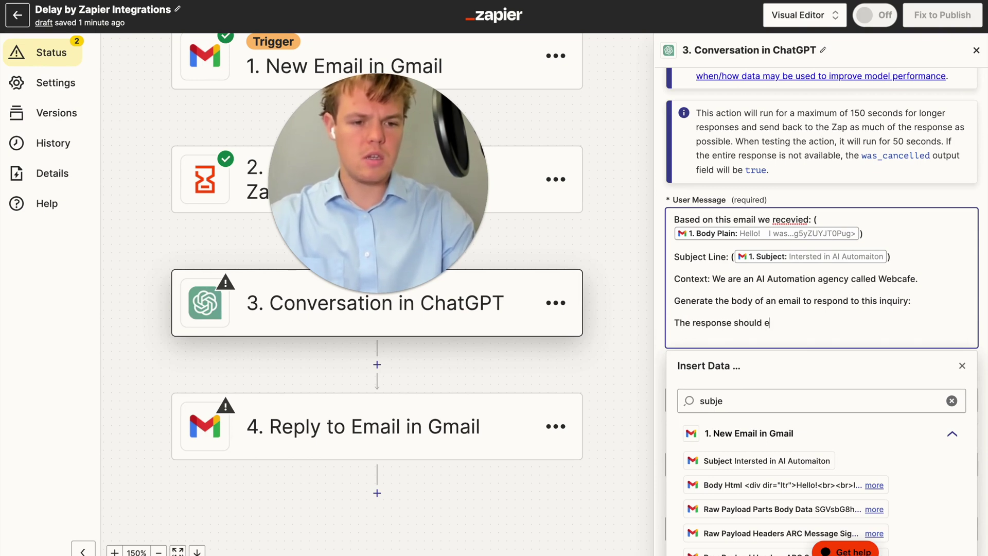
pyautogui.write('e response should encompass thanking them, and informing them')
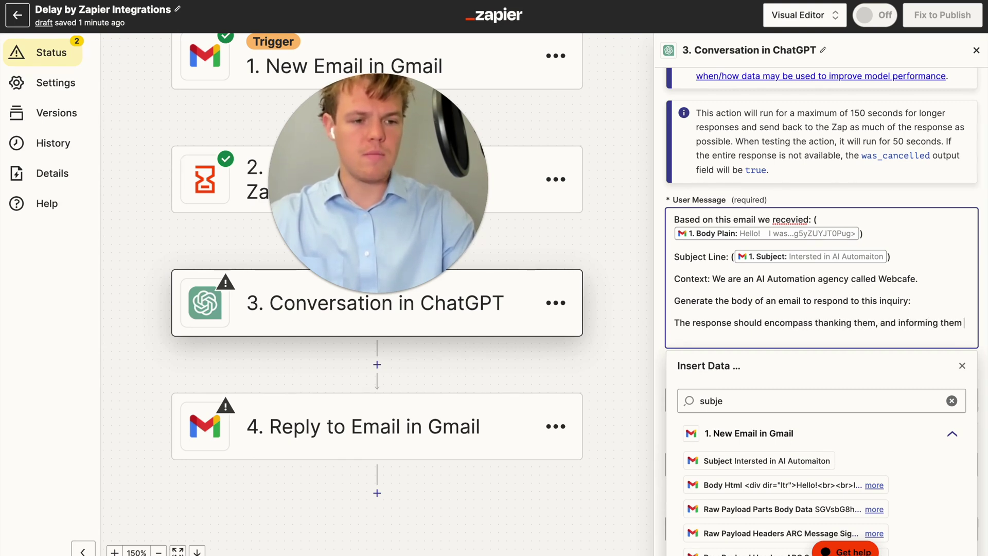
pyautogui.write(' they will look into this with t')
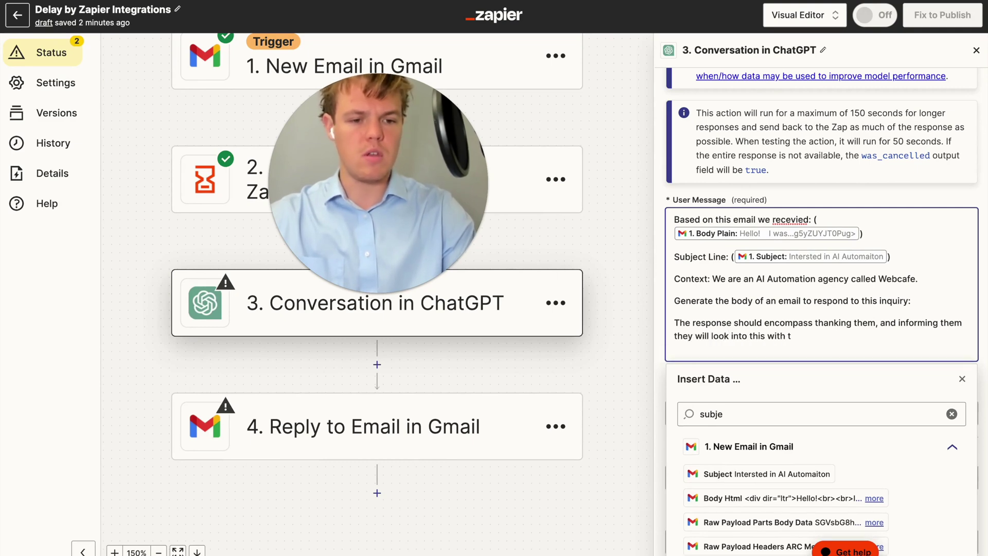
pyautogui.write('he Webcafe a team and provide a quot')
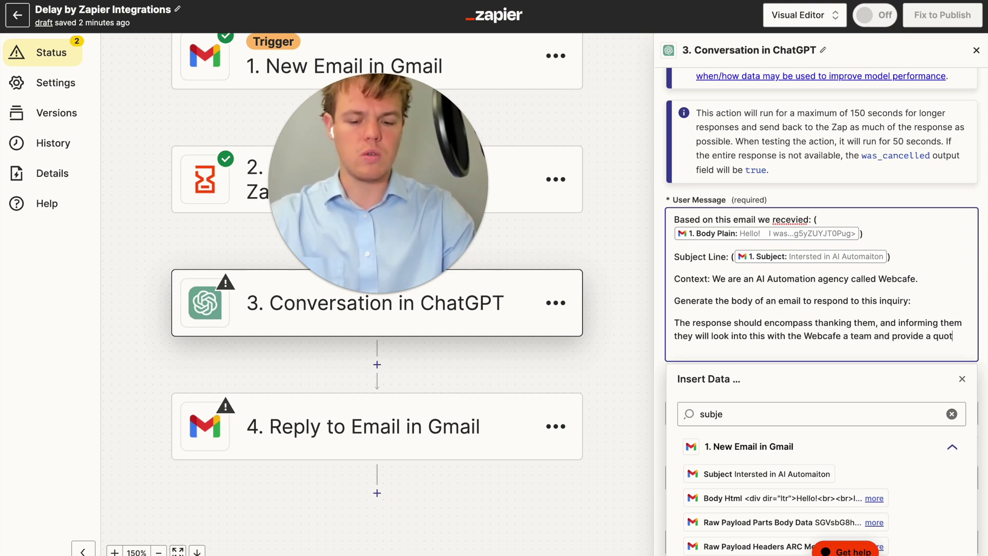
pyautogui.write('e in the upcoming days.')
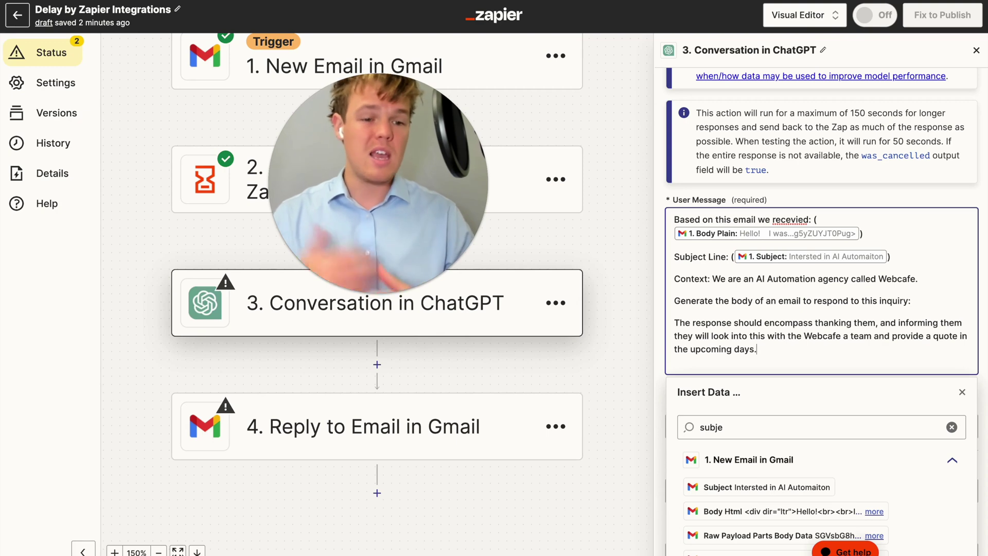
# Finish editing the User Message and save the ChatGPT step's settings
pyautogui.click(842, 202)
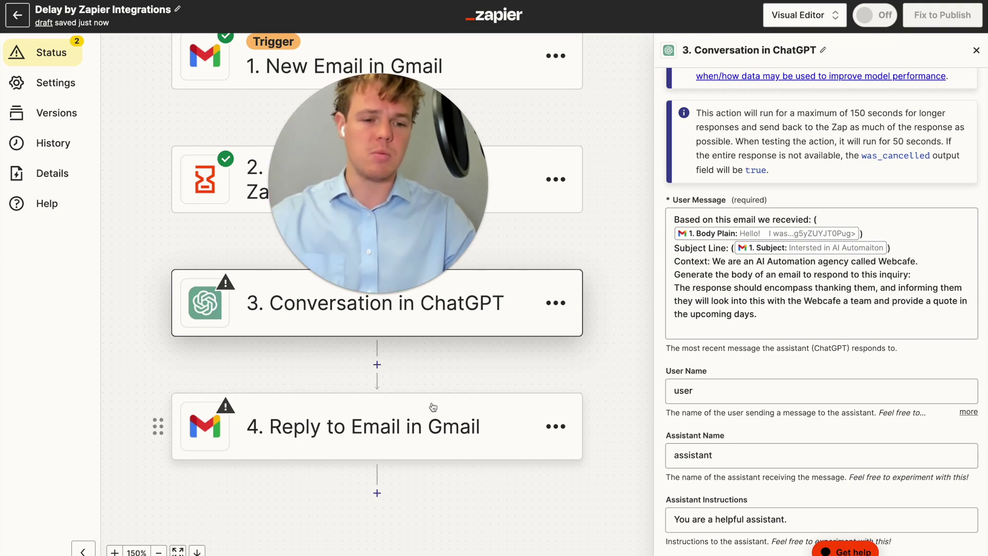
pyautogui.click(756, 314)
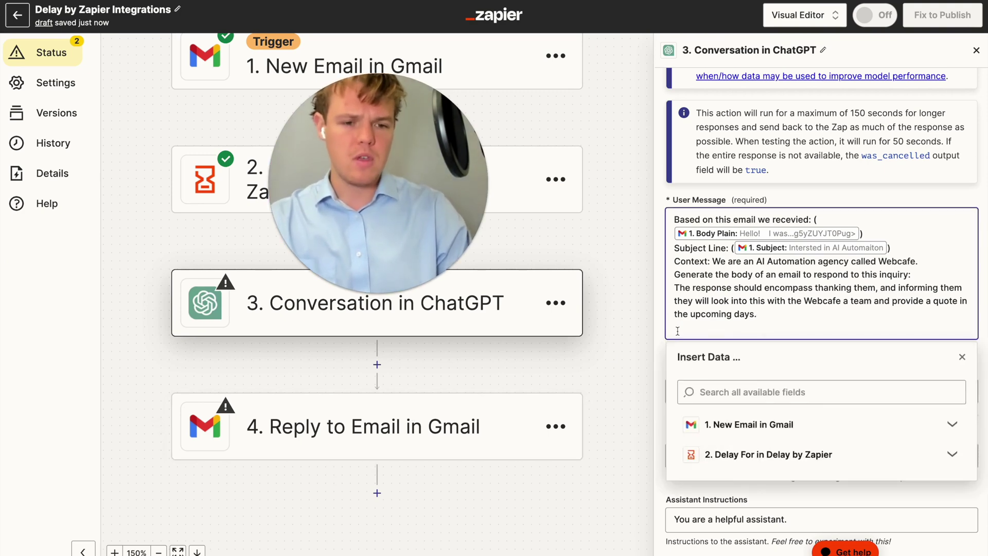
pyautogui.click(658, 335)
pyautogui.scroll(-8, 702, 320)
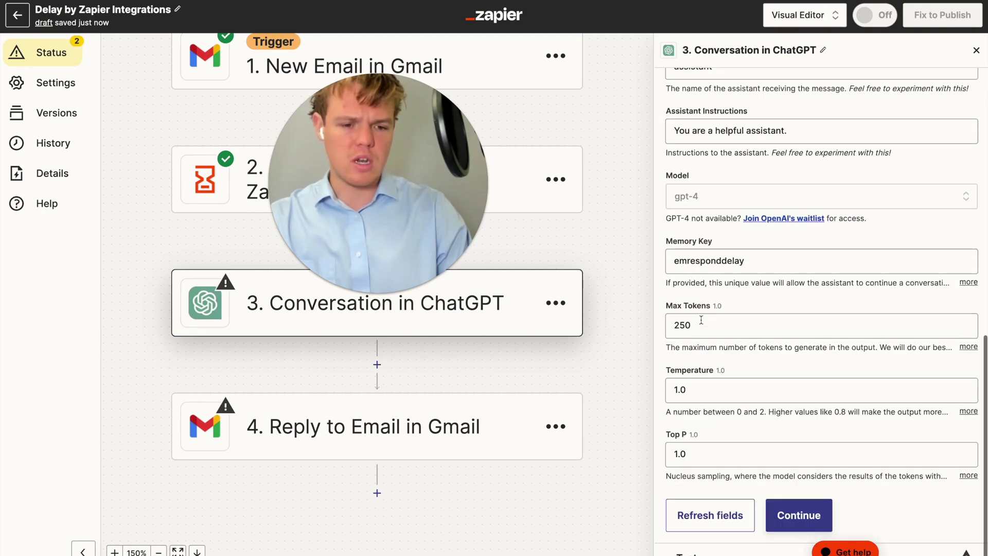
pyautogui.click(793, 515)
# Test the ChatGPT step and review the drafted reply it returns
pyautogui.scroll(-5, 823, 412)
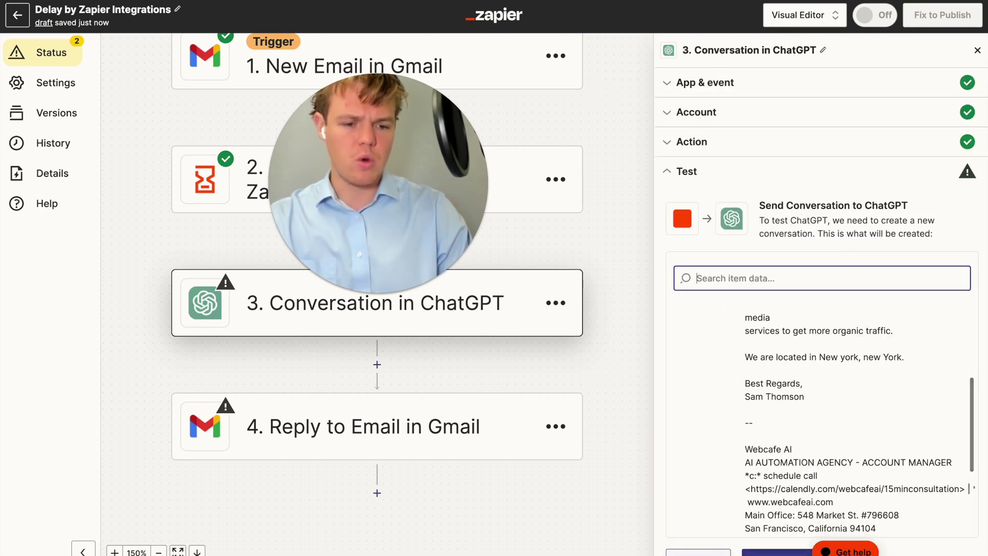
pyautogui.click(777, 552)
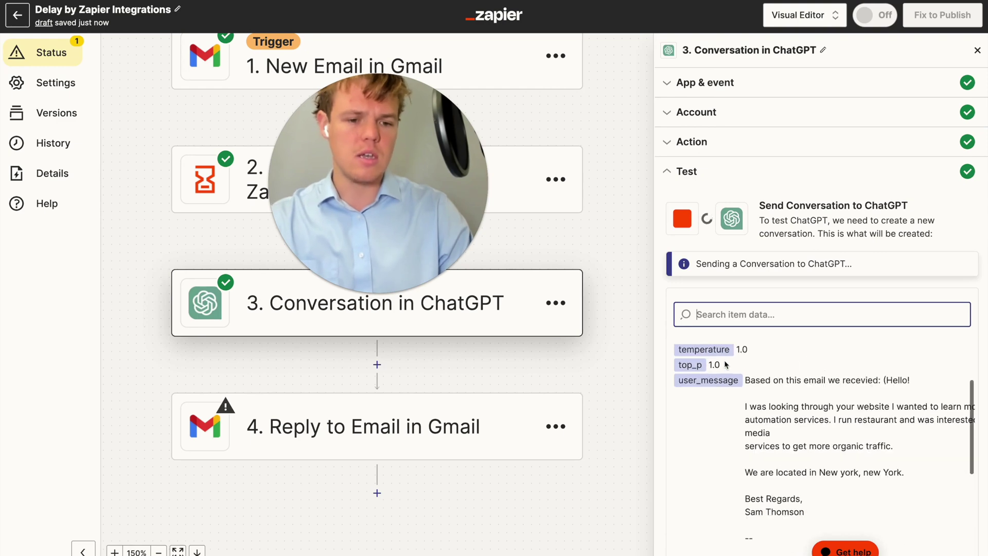
pyautogui.scroll(-5, 759, 342)
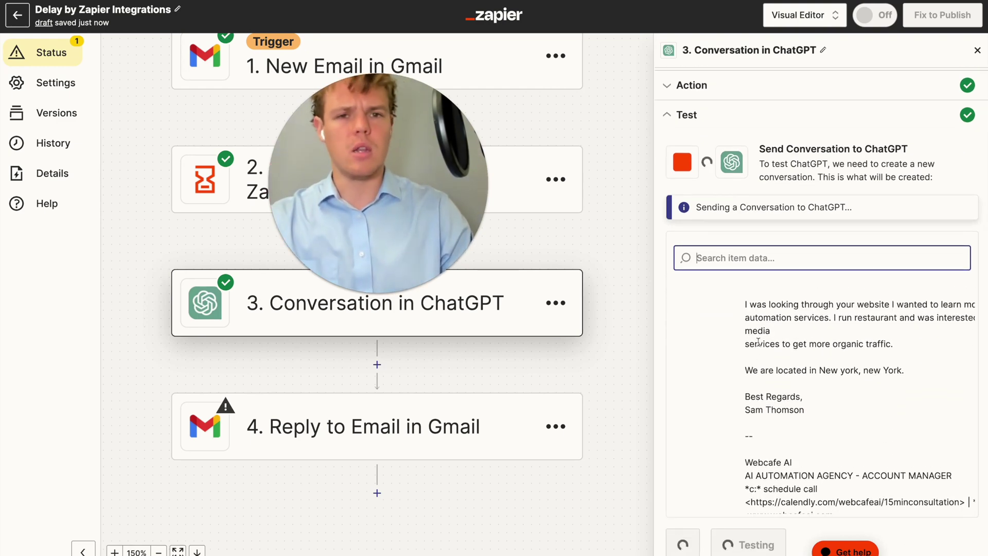
pyautogui.scroll(-5, 806, 443)
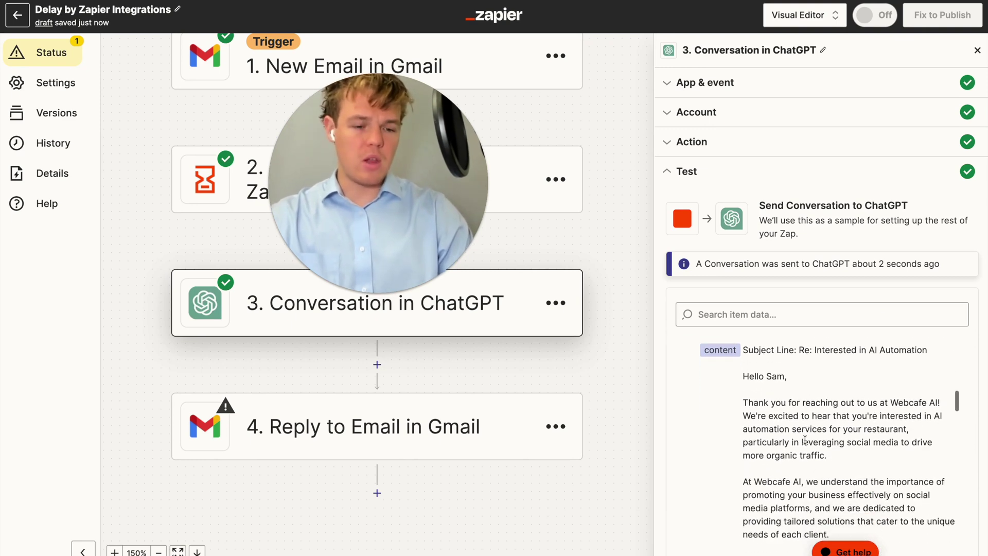
pyautogui.scroll(-8, 806, 441)
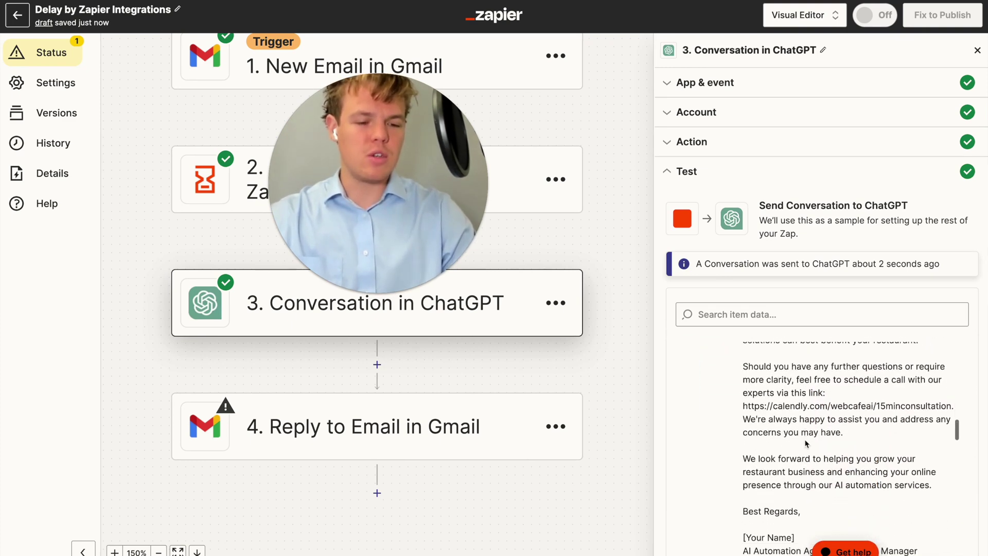
pyautogui.scroll(-3, 806, 442)
pyautogui.scroll(1, 817, 432)
pyautogui.scroll(4, 820, 381)
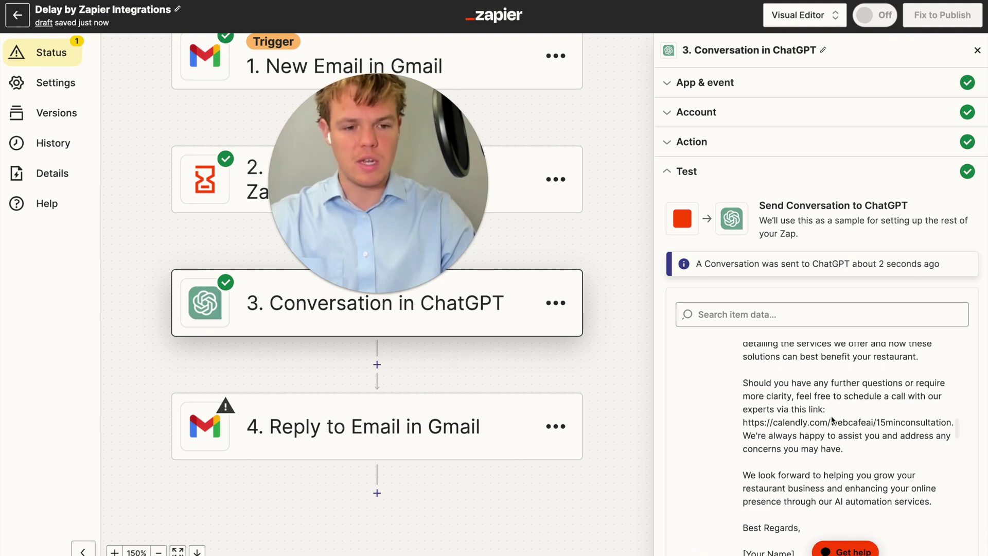
pyautogui.scroll(-5, 833, 420)
pyautogui.scroll(8, 831, 418)
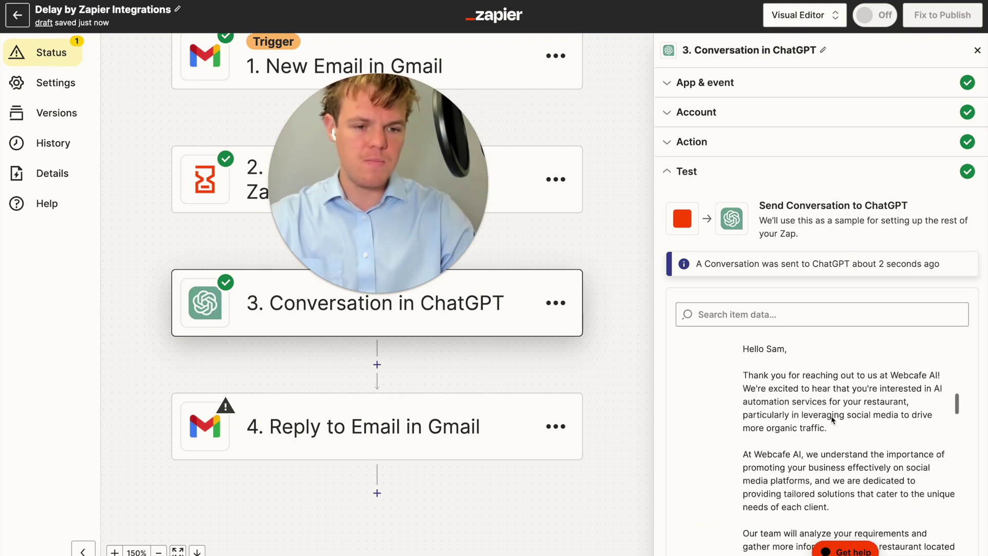
pyautogui.scroll(1, 832, 416)
pyautogui.click(716, 143)
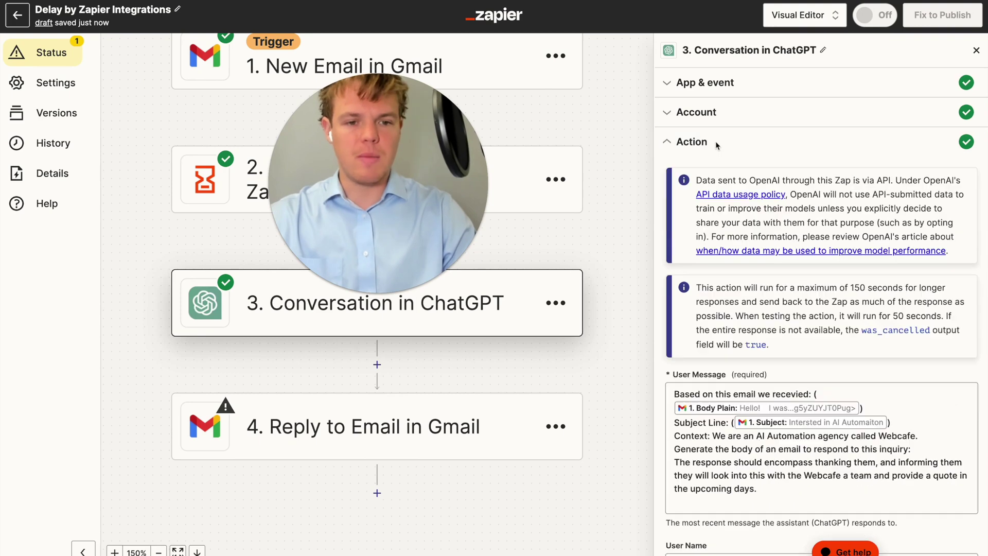
# Append 'Parameter: Generate just the body no text before or after, limit to 5 sentences.' to the prompt and continue
pyautogui.scroll(-3, 784, 377)
pyautogui.click(783, 341)
pyautogui.press('Return')
pyautogui.write('Paramter:')
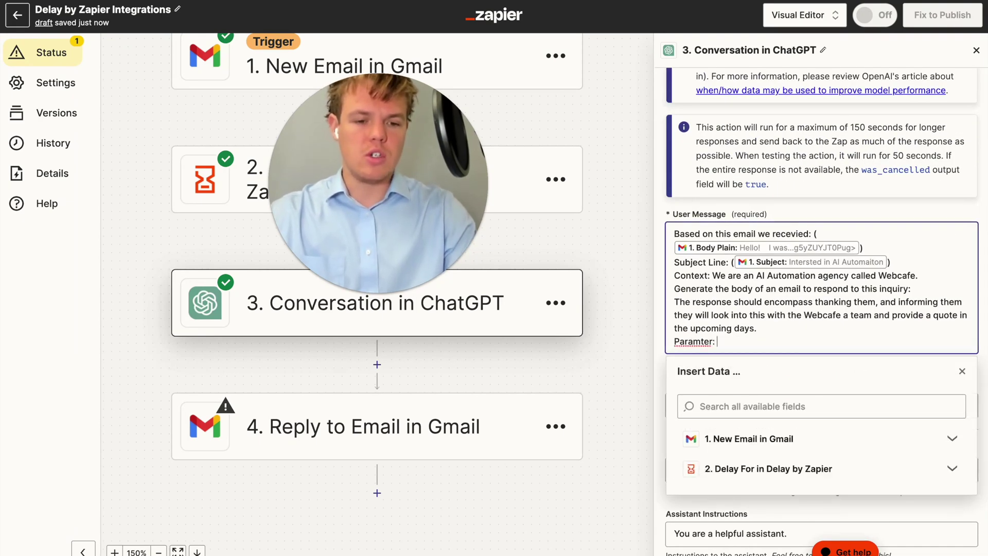
pyautogui.press('BackSpace')
pyautogui.press('BackSpace')
pyautogui.press('BackSpace')
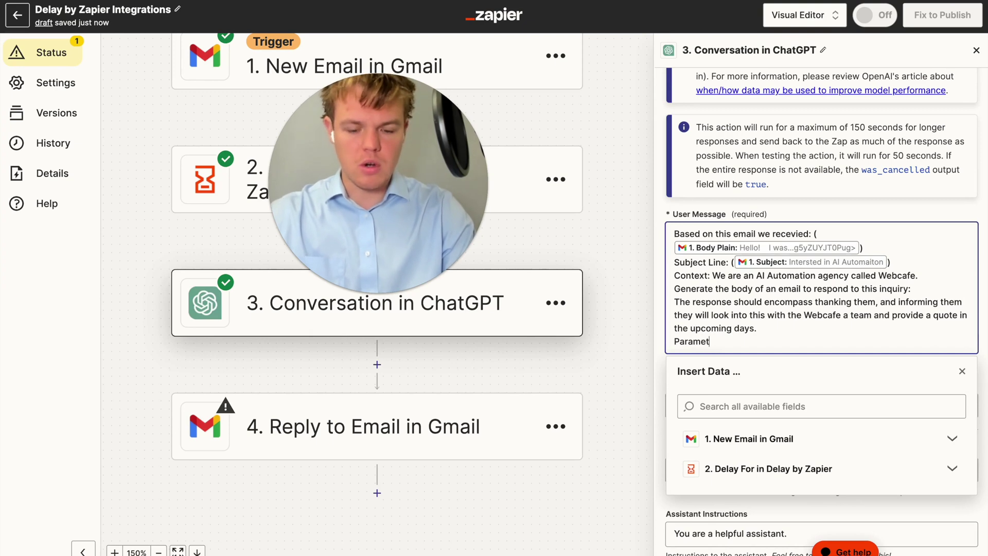
pyautogui.write('eter: Generate just ')
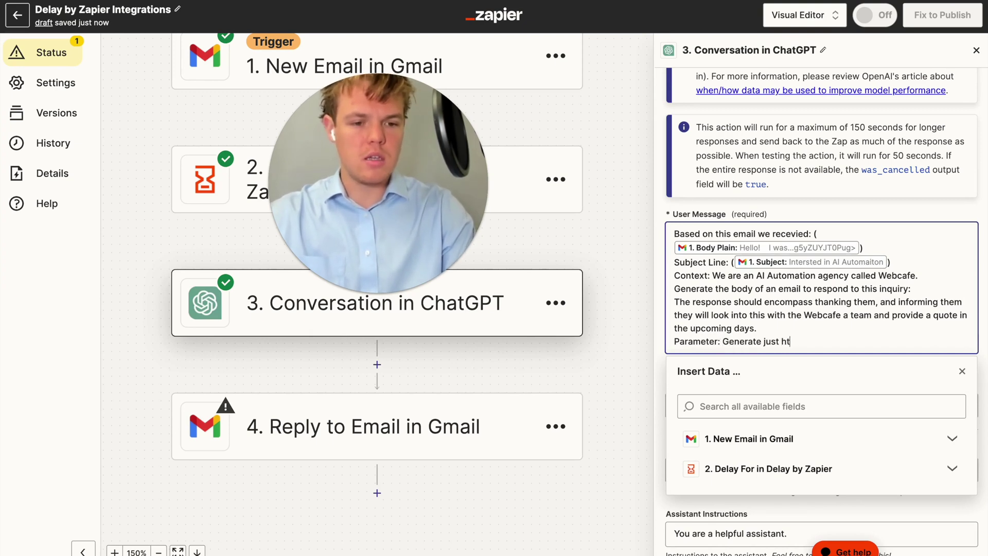
pyautogui.write('the body no text before or after, limit to 5')
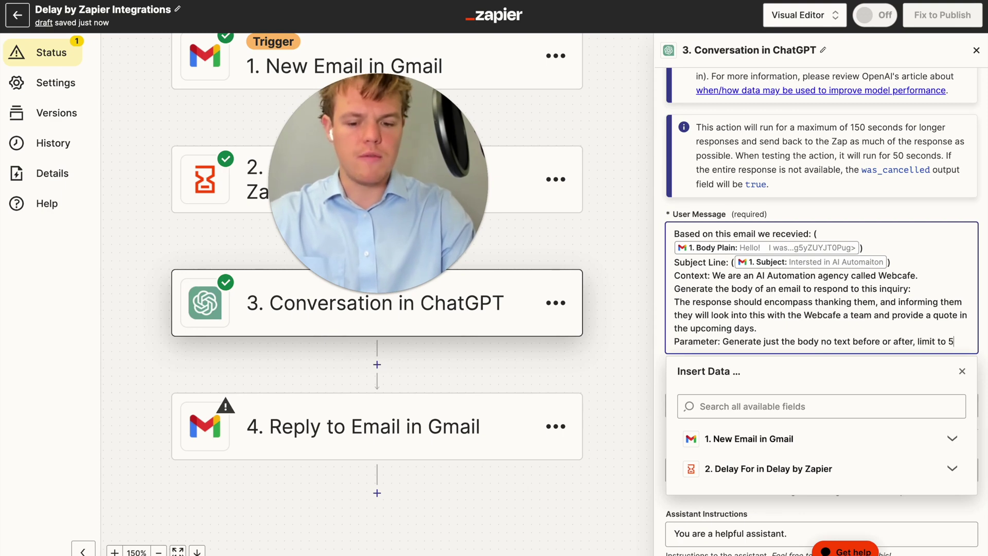
pyautogui.write('entnec')
pyautogui.press('BackSpace')
pyautogui.press('BackSpace')
pyautogui.press('BackSpace')
pyautogui.write('ences.')
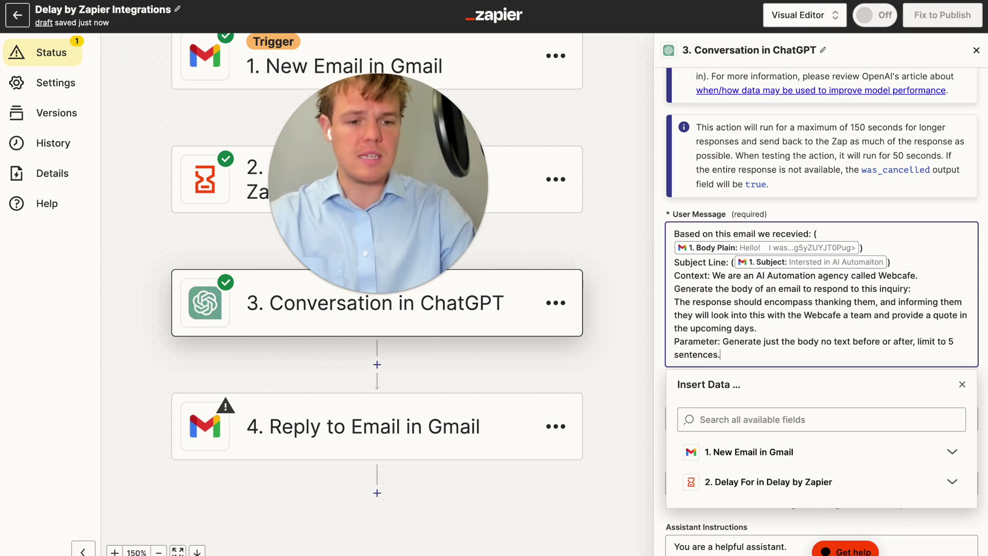
pyautogui.press('Escape')
pyautogui.scroll(-8, 801, 254)
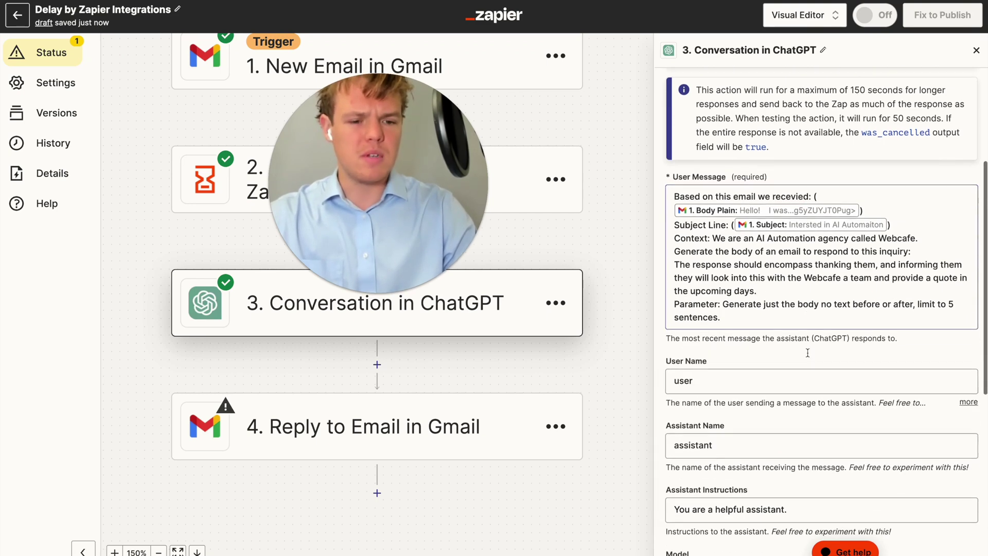
pyautogui.click(801, 512)
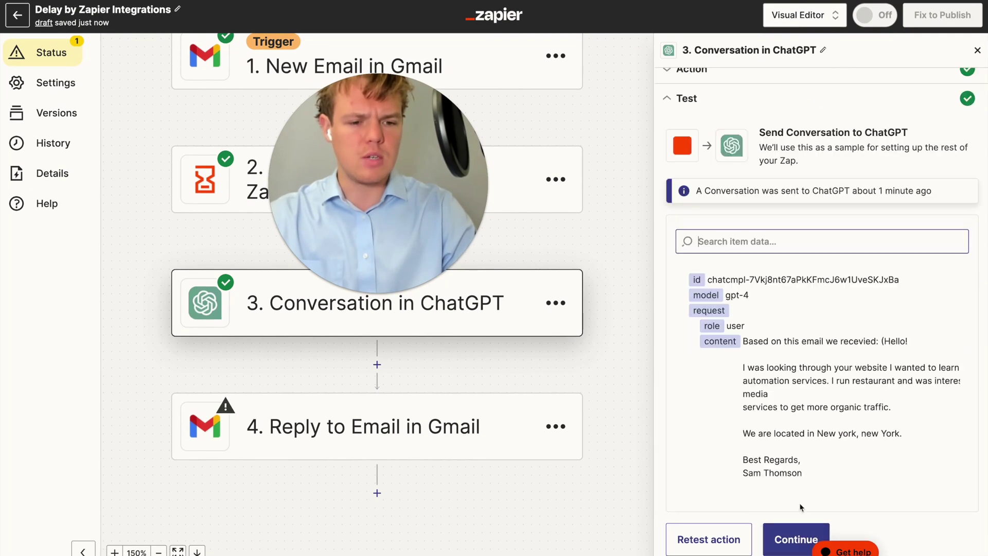
# Retest the ChatGPT step and review the new bare reply body ending in 'Best Regards,'
pyautogui.click(709, 528)
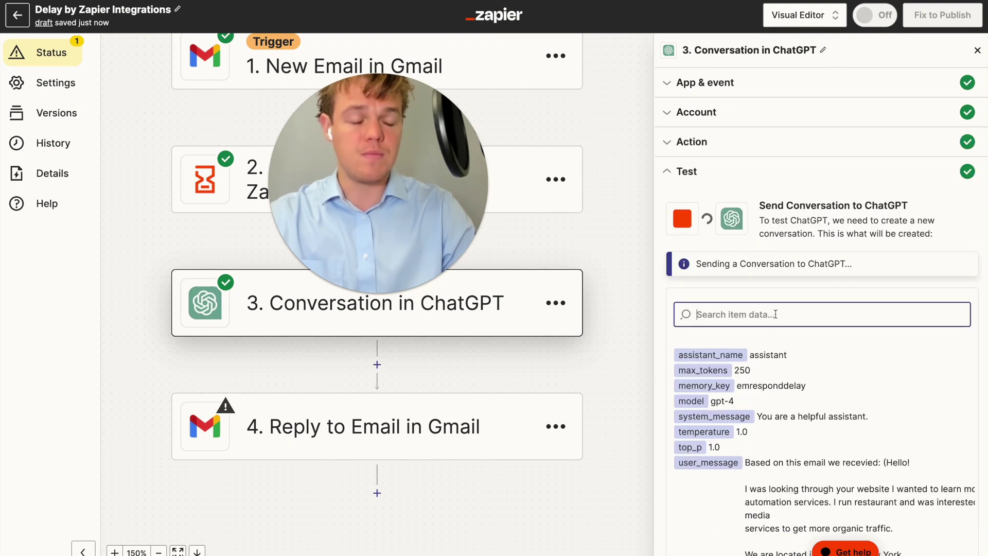
pyautogui.scroll(-2, 777, 317)
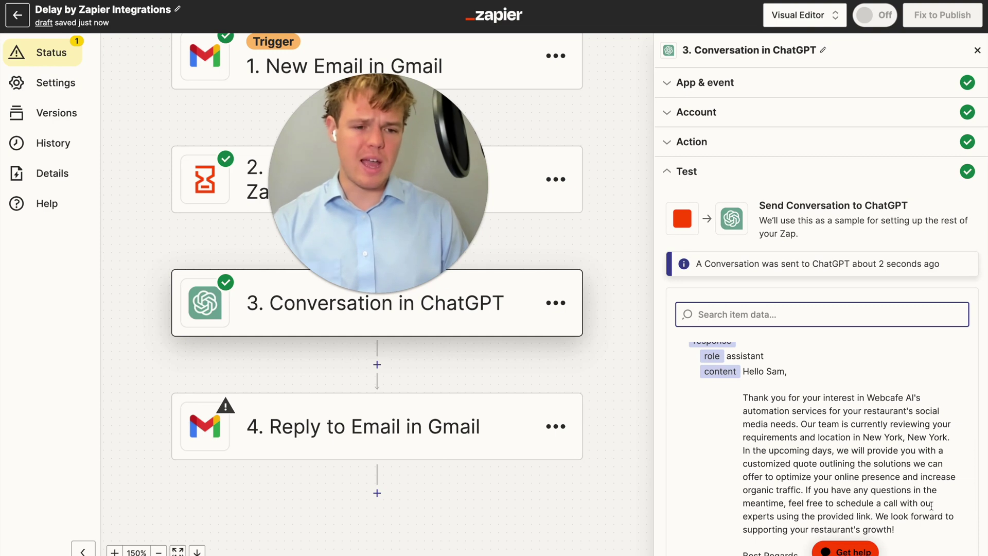
pyautogui.scroll(-1, 931, 506)
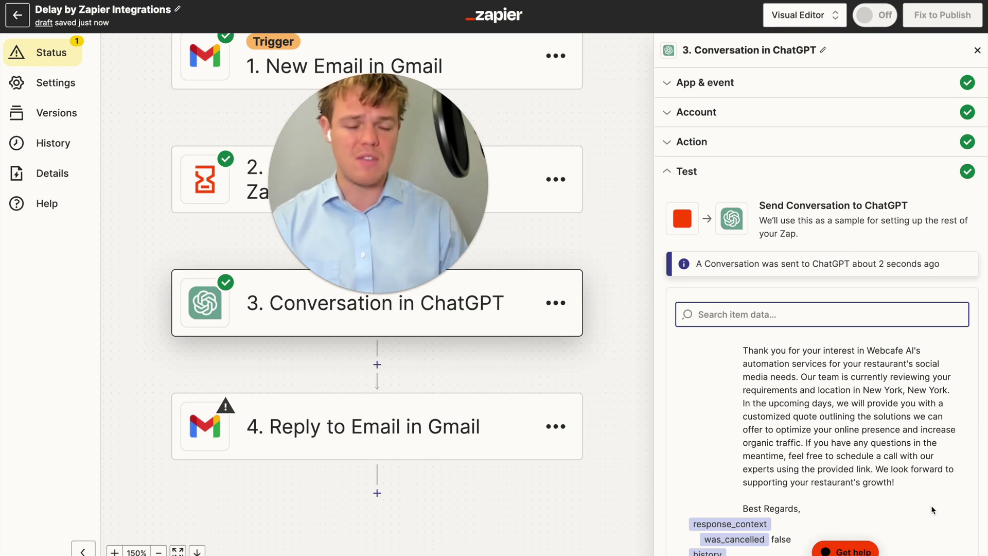
pyautogui.scroll(-2, 933, 510)
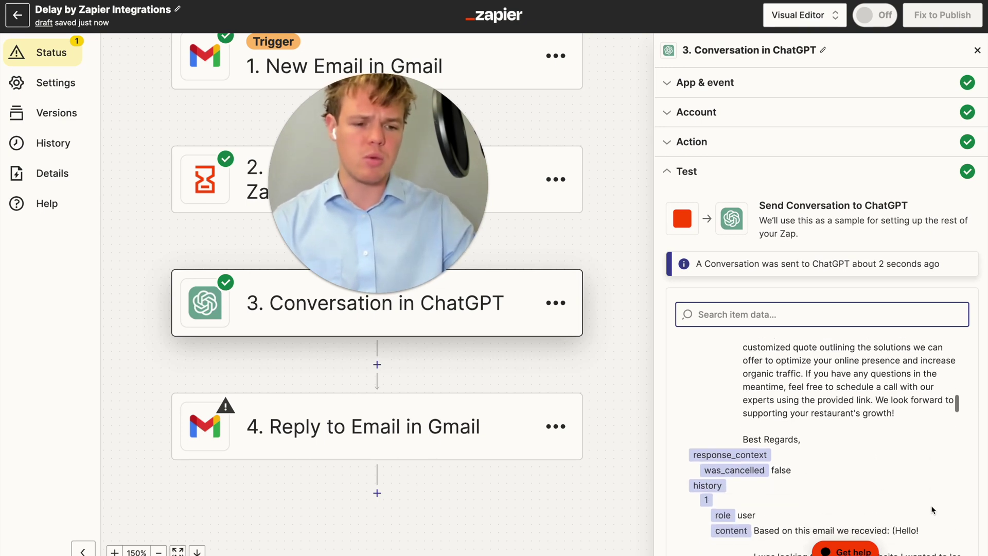
# Replace the Gmail reply body 'Response' with ChatGPT's Assistant Response Message followed by a signature name
pyautogui.click(504, 416)
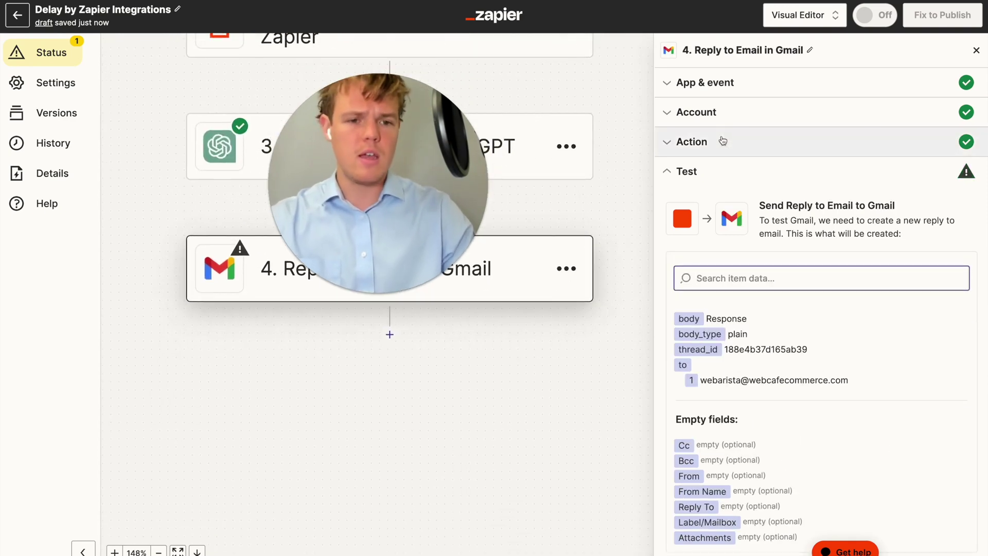
pyautogui.click(723, 141)
pyautogui.scroll(-8, 808, 311)
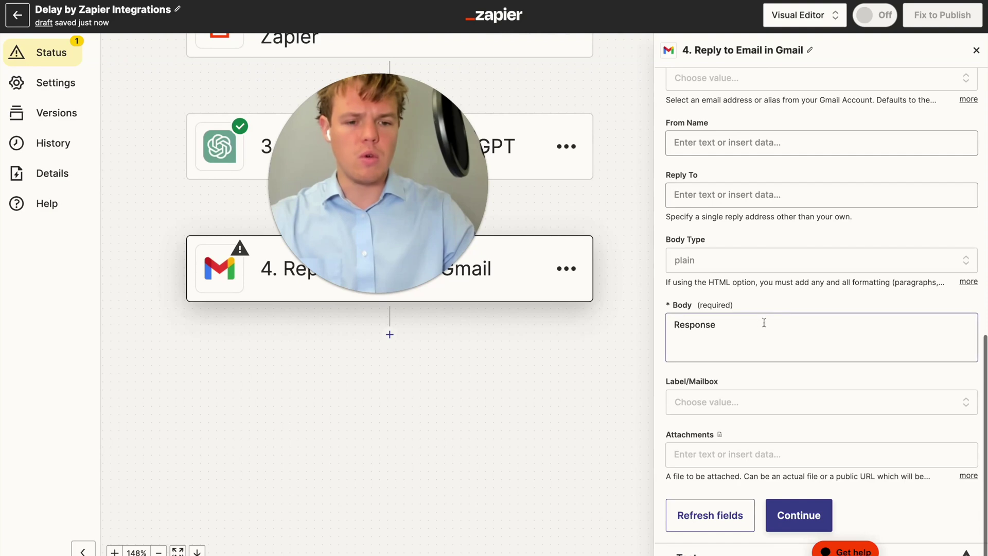
pyautogui.tripleClick(764, 323)
pyautogui.press('BackSpace')
pyautogui.click(775, 504)
pyautogui.scroll(-3, 778, 494)
pyautogui.click(801, 519)
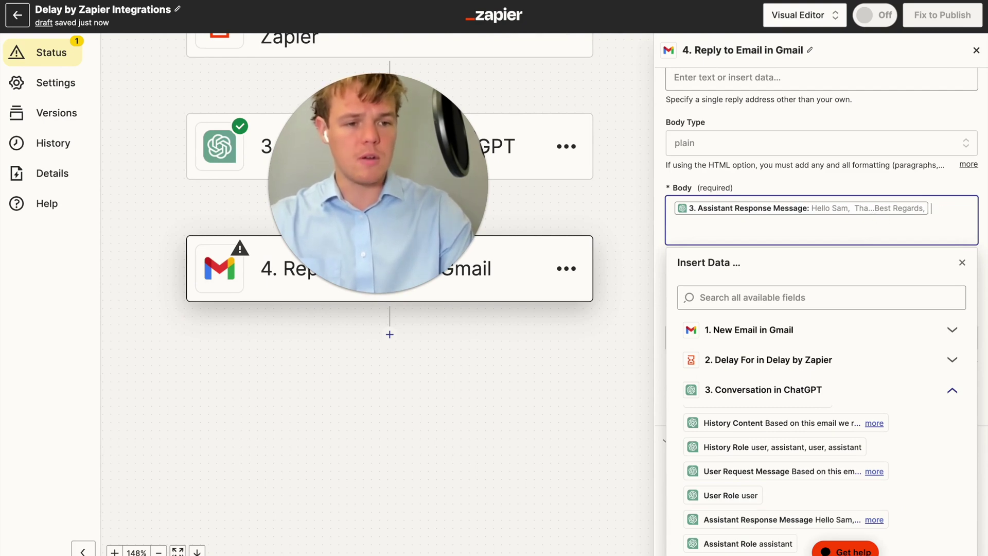
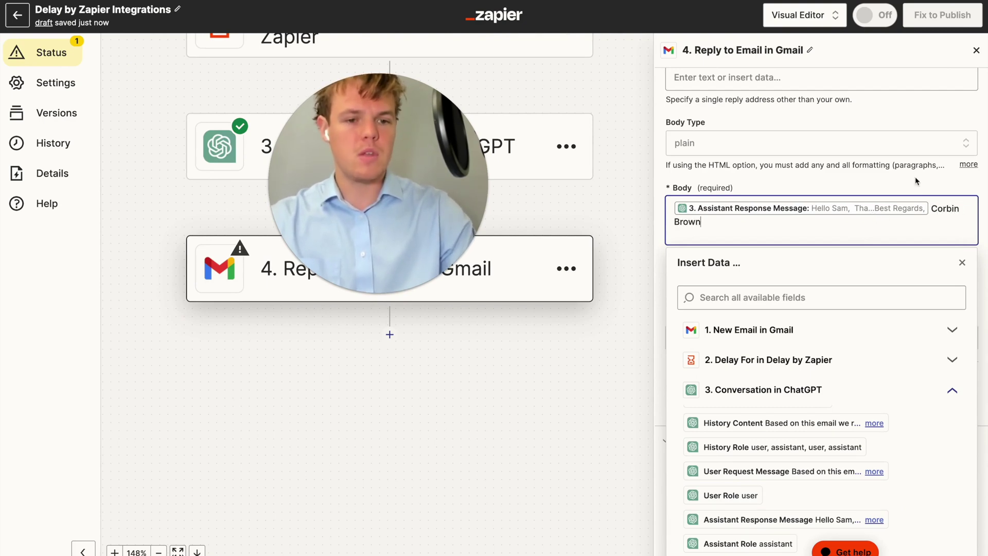
pyautogui.scroll(3, 889, 300)
pyautogui.click(741, 421)
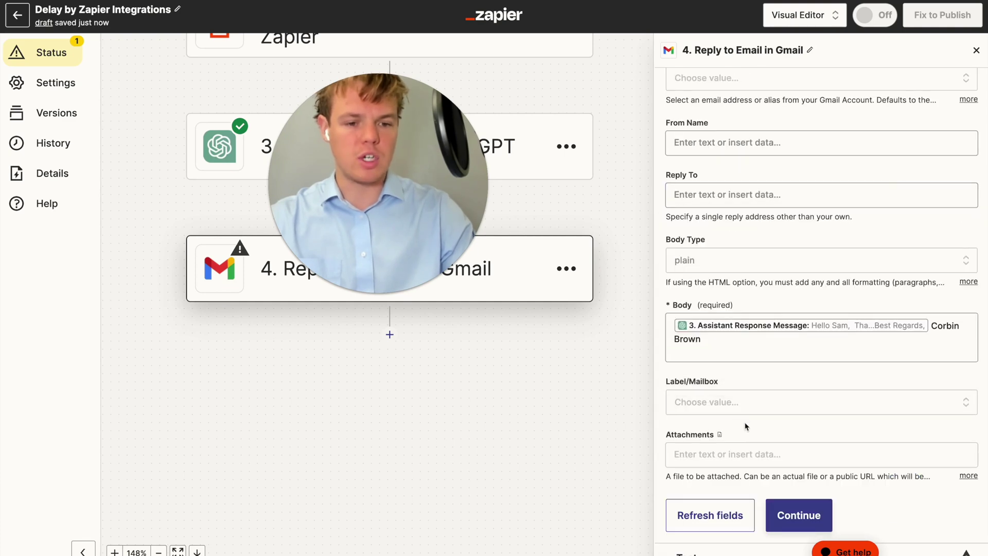
# Leave attachments empty and send a test reply through the Gmail step
pyautogui.click(750, 453)
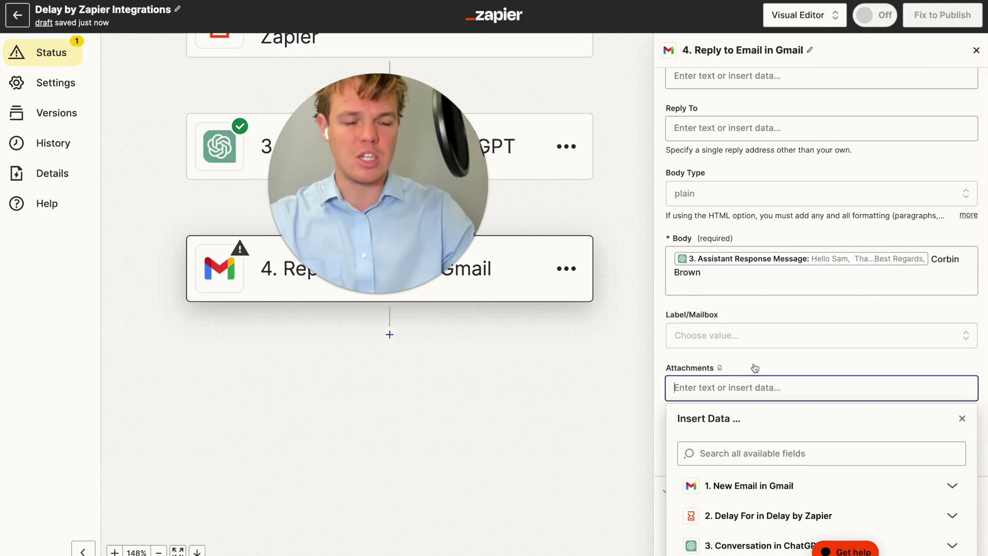
pyautogui.click(754, 368)
pyautogui.click(799, 515)
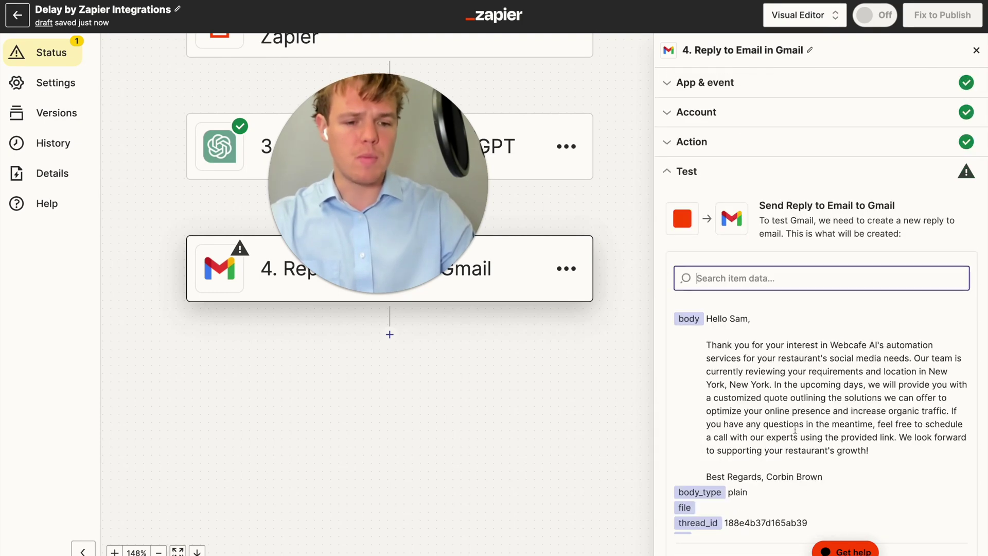
pyautogui.scroll(-4, 791, 328)
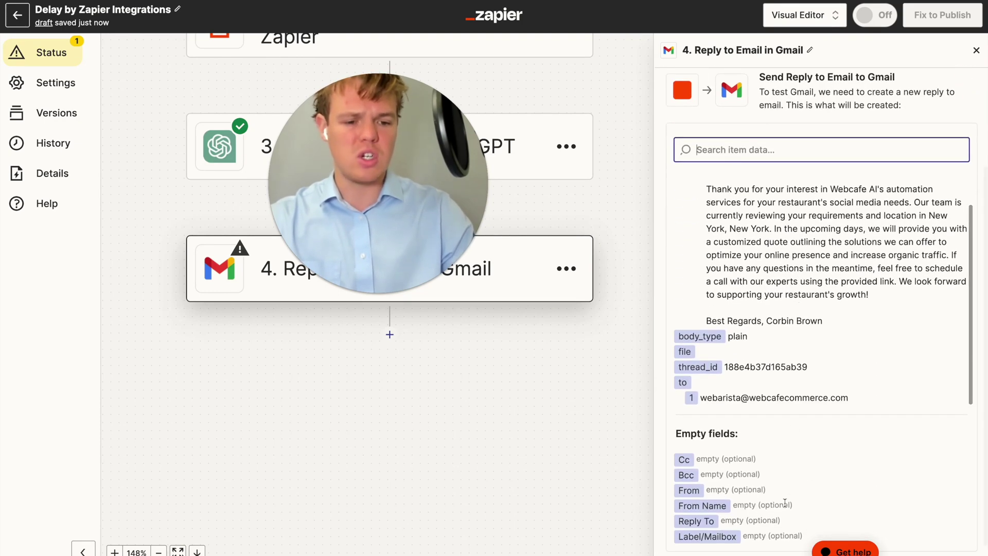
pyautogui.click(777, 545)
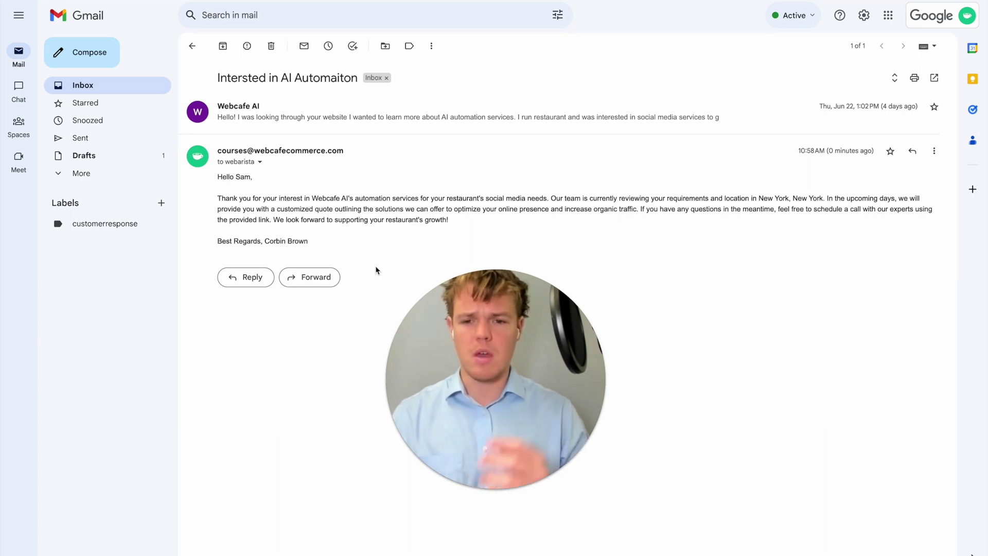
# Expand the original inquiry email to compare with the AI reply, then return to the inbox
pyautogui.click(406, 126)
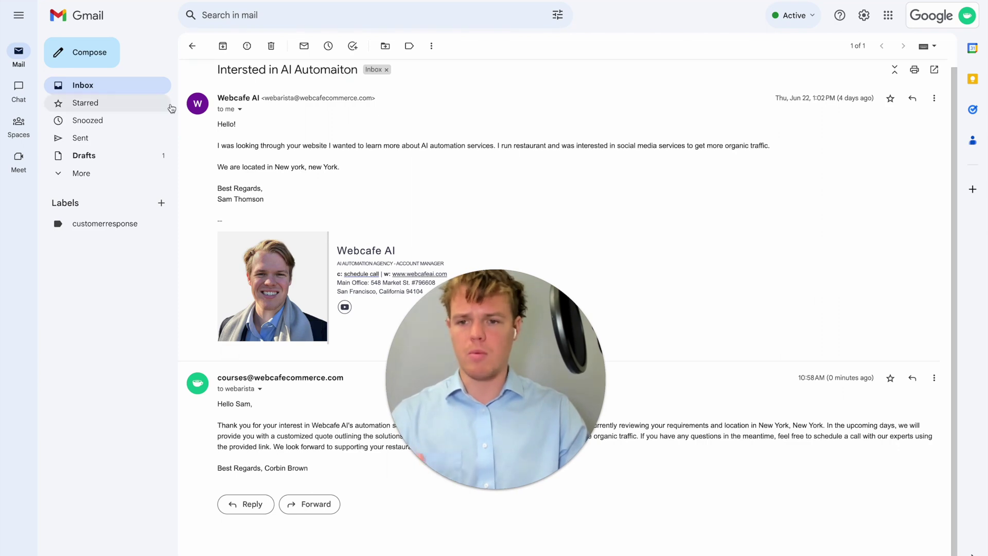
pyautogui.click(157, 87)
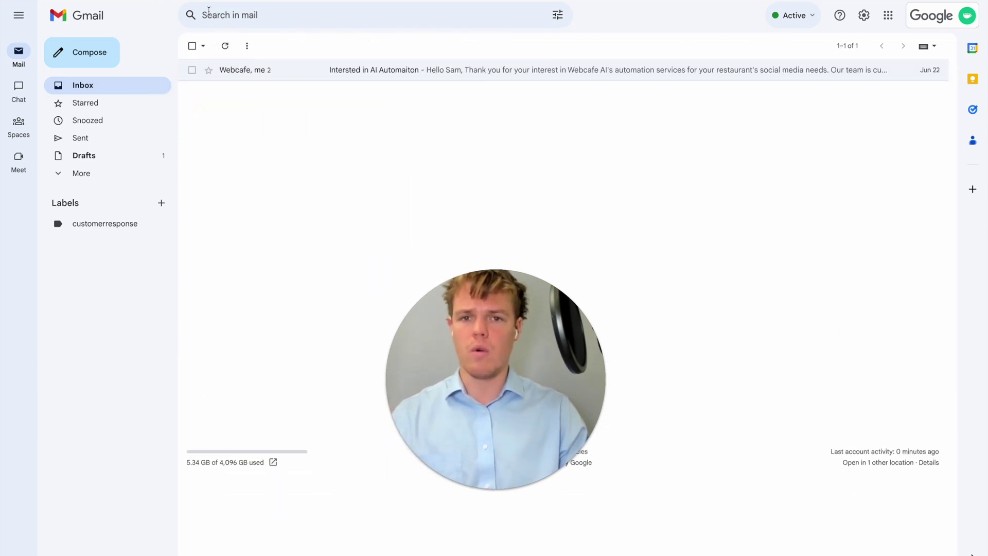